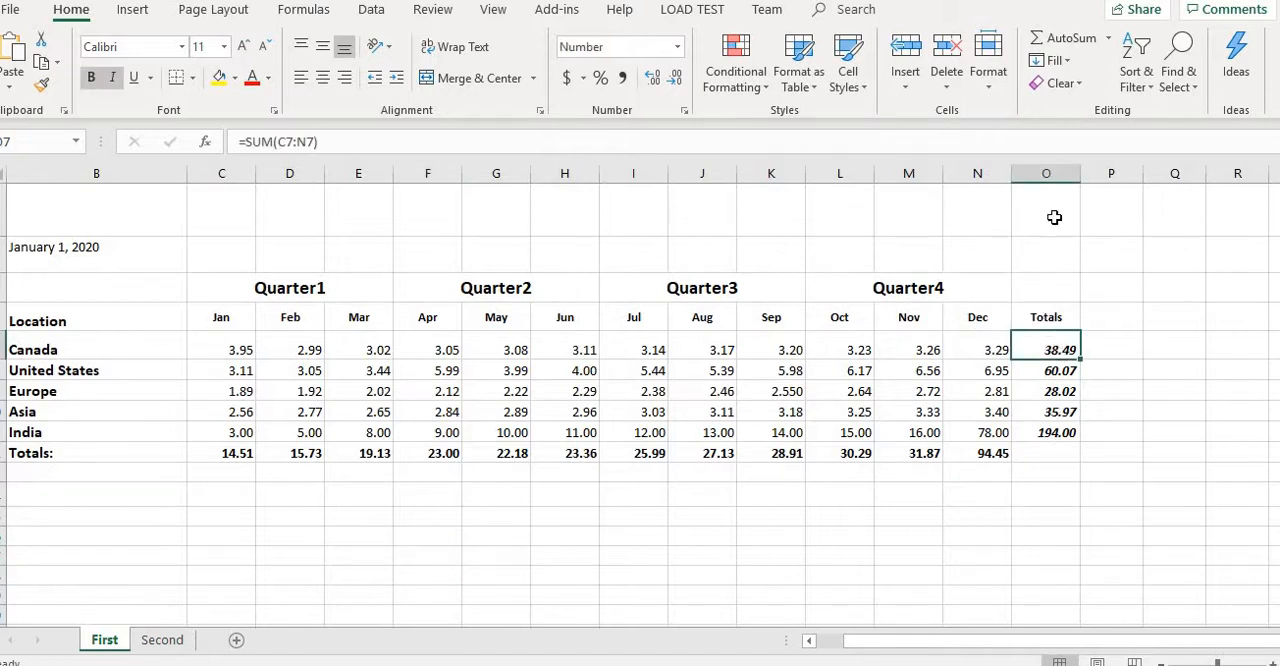
left_click(1052, 174)
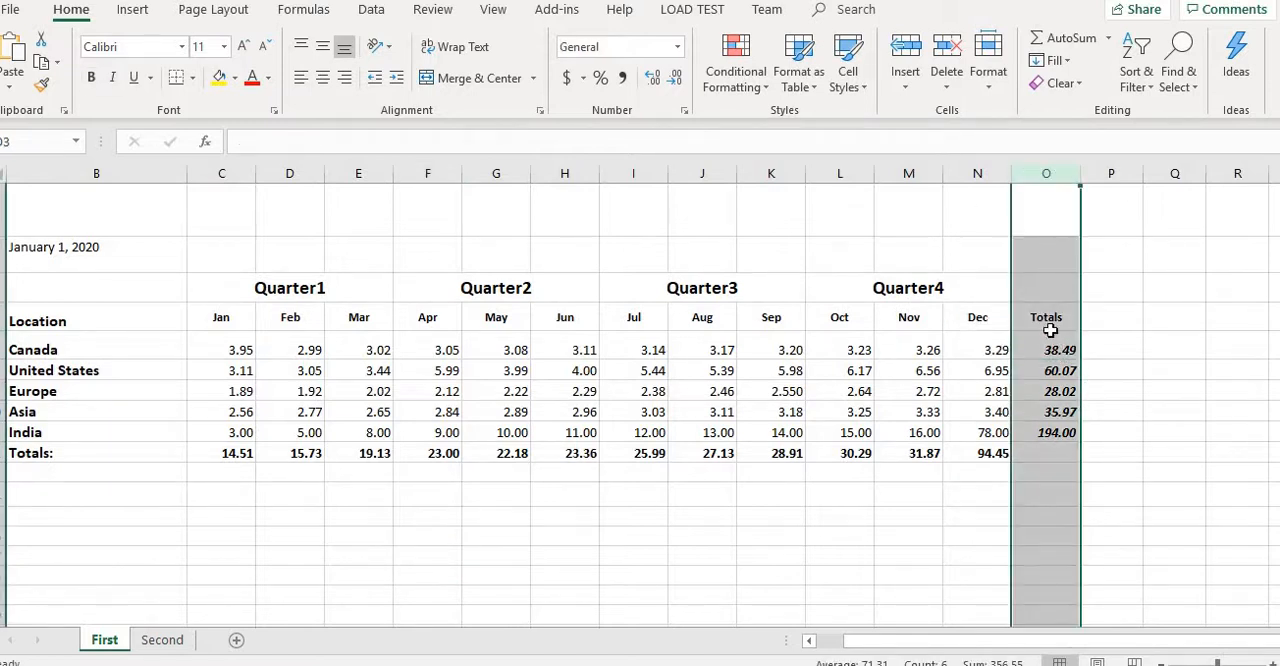
left_click(1062, 410)
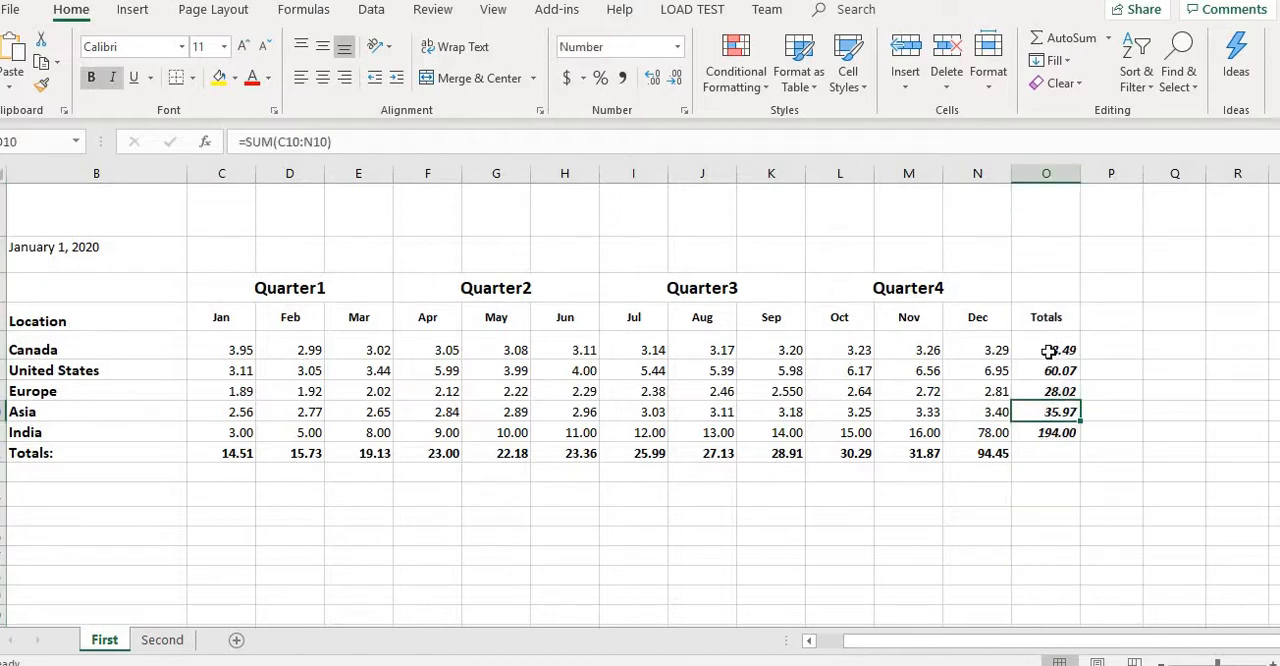
left_click(1048, 352)
left_click(1049, 373)
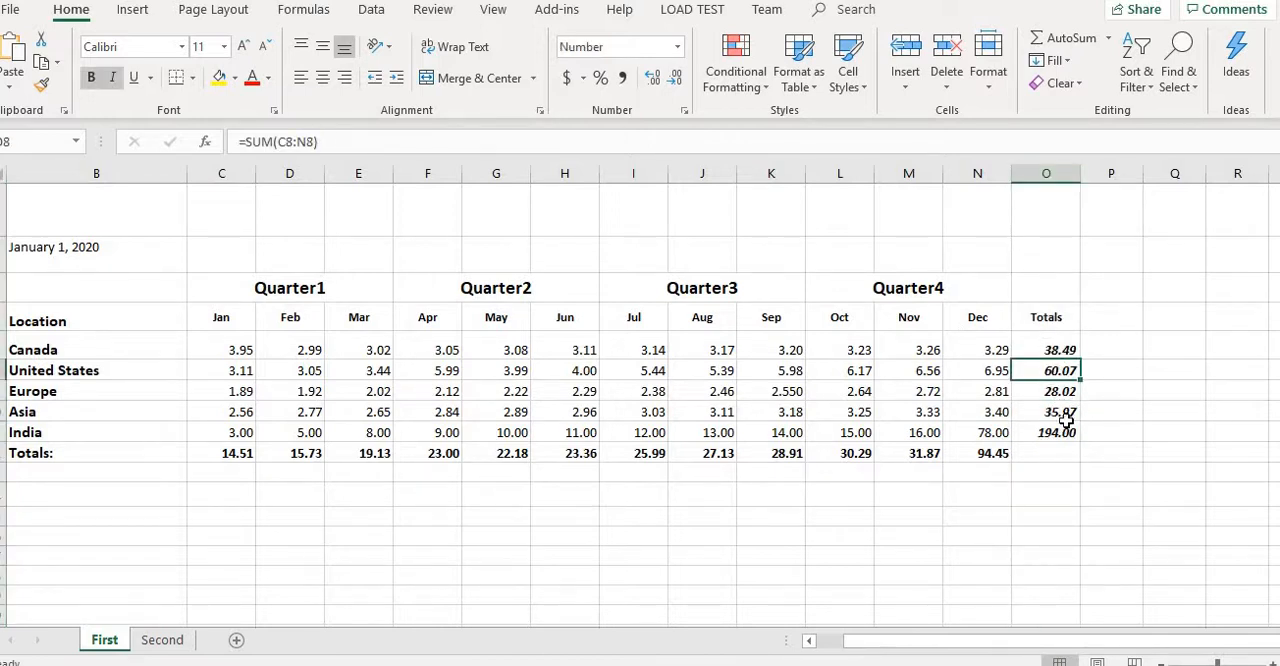
- Highlight cells greater than 50 in the Totals column (O) with Light Red Fill with Dark Red Text
left_click(1040, 176)
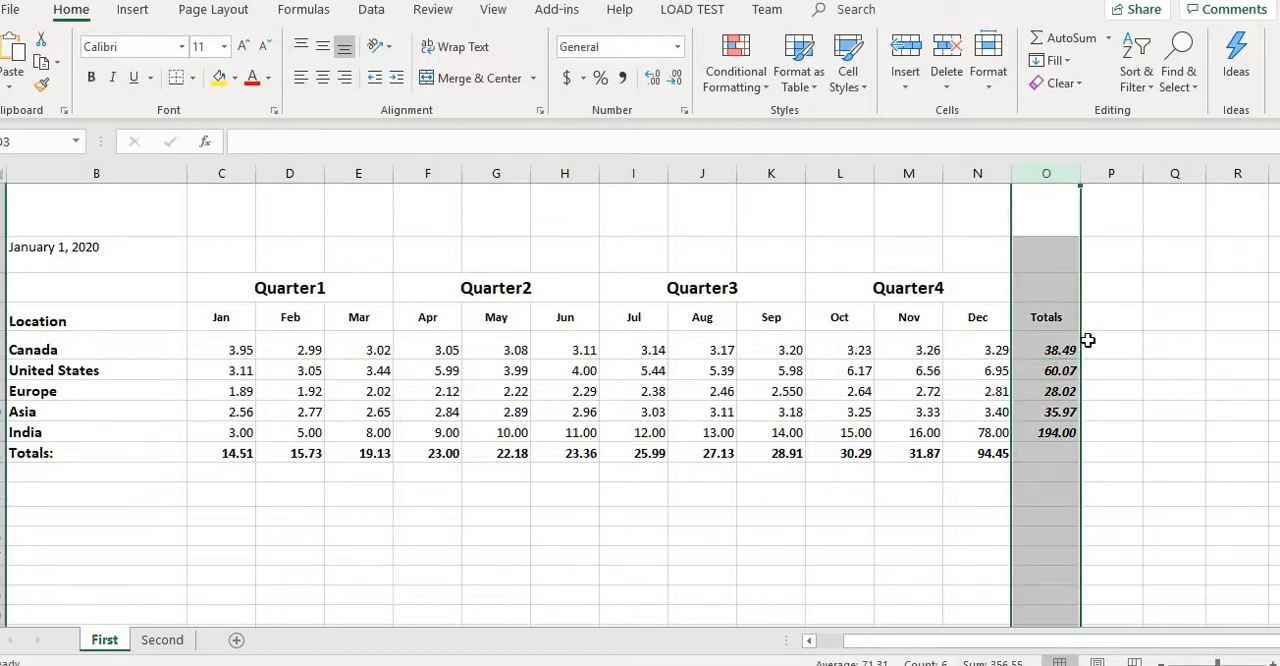
left_click(758, 93)
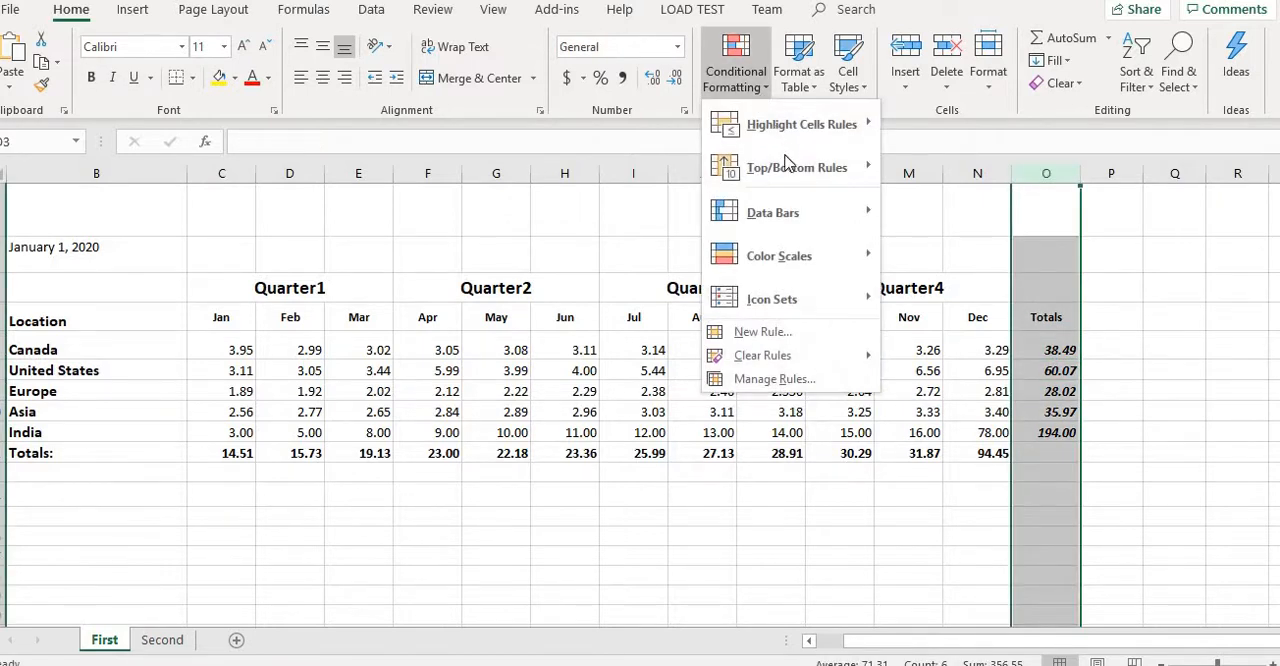
mouse_move(829, 122)
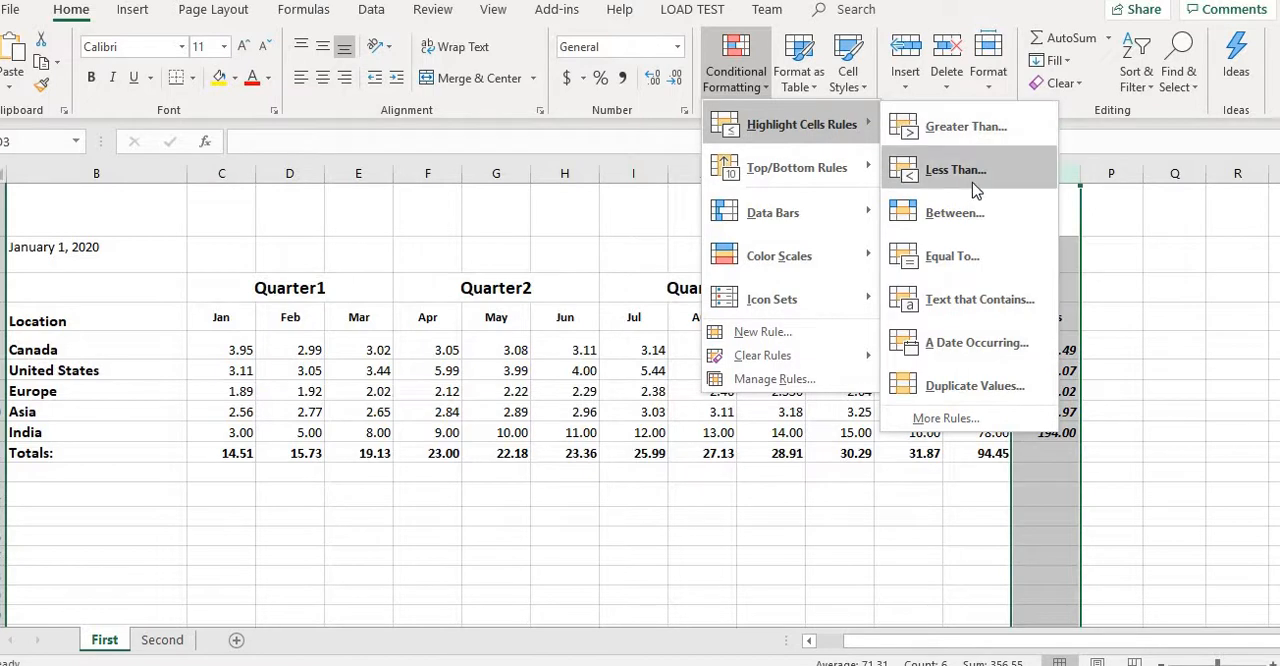
key("Down")
key("Down")
key("Down")
key("Down")
key("Down")
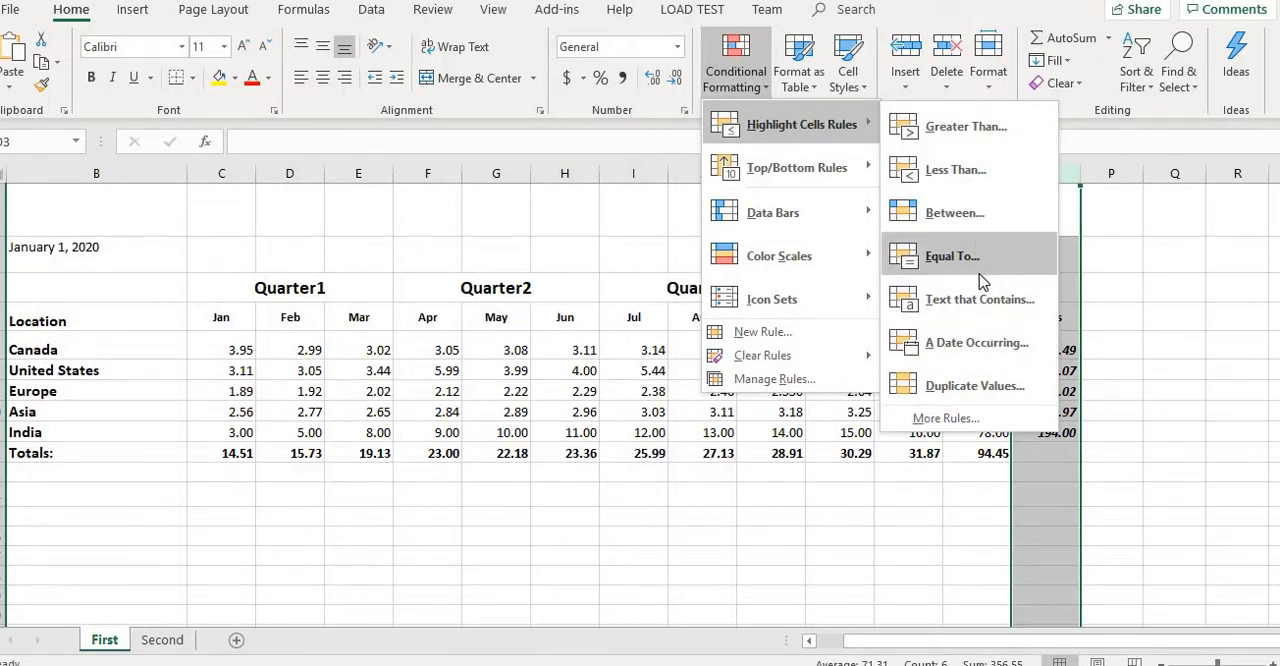
left_click(960, 127)
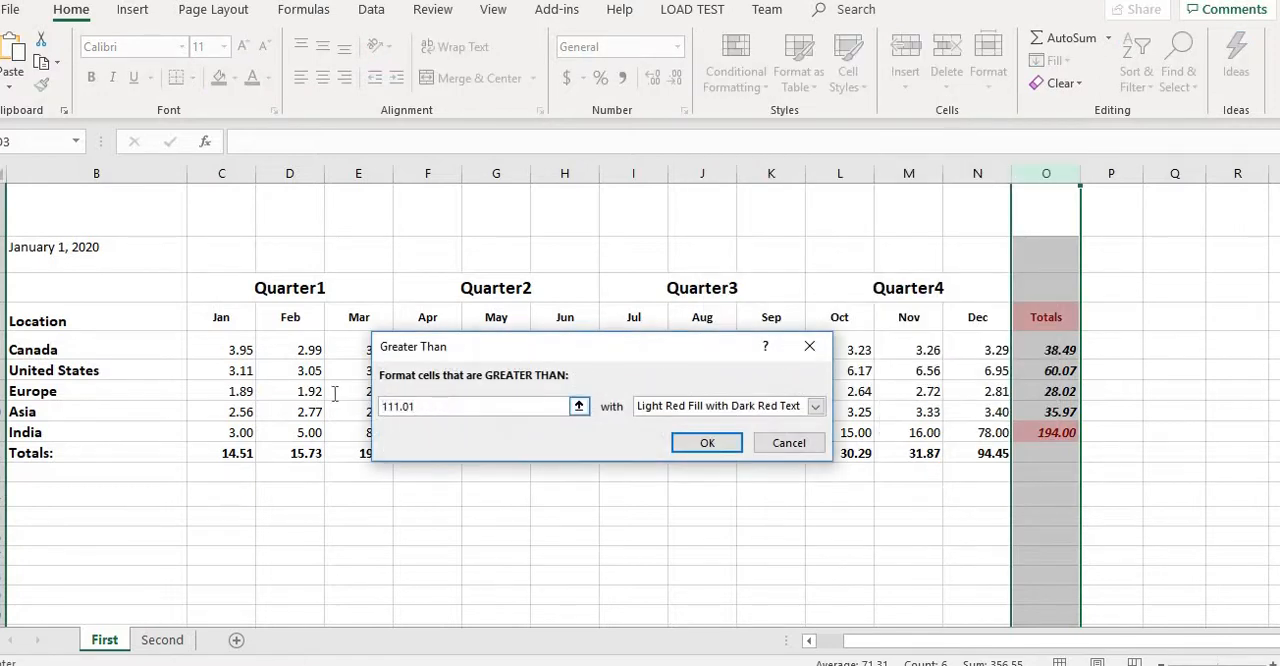
type("50")
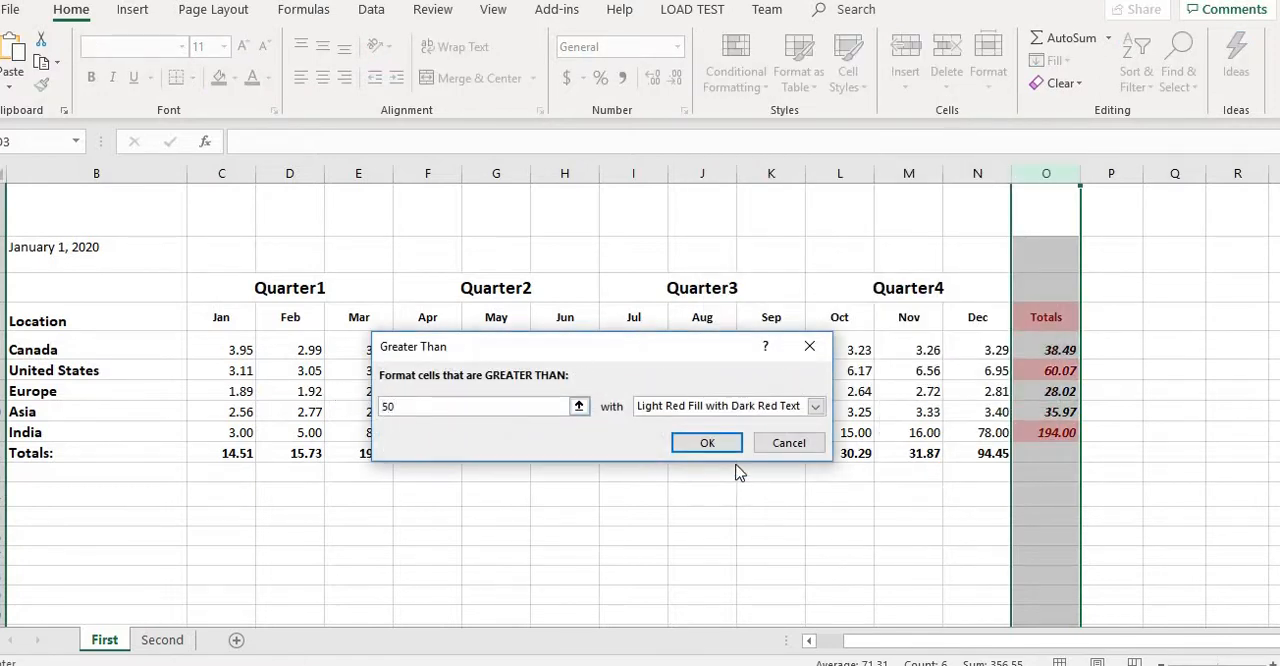
left_click(704, 442)
left_click(846, 516)
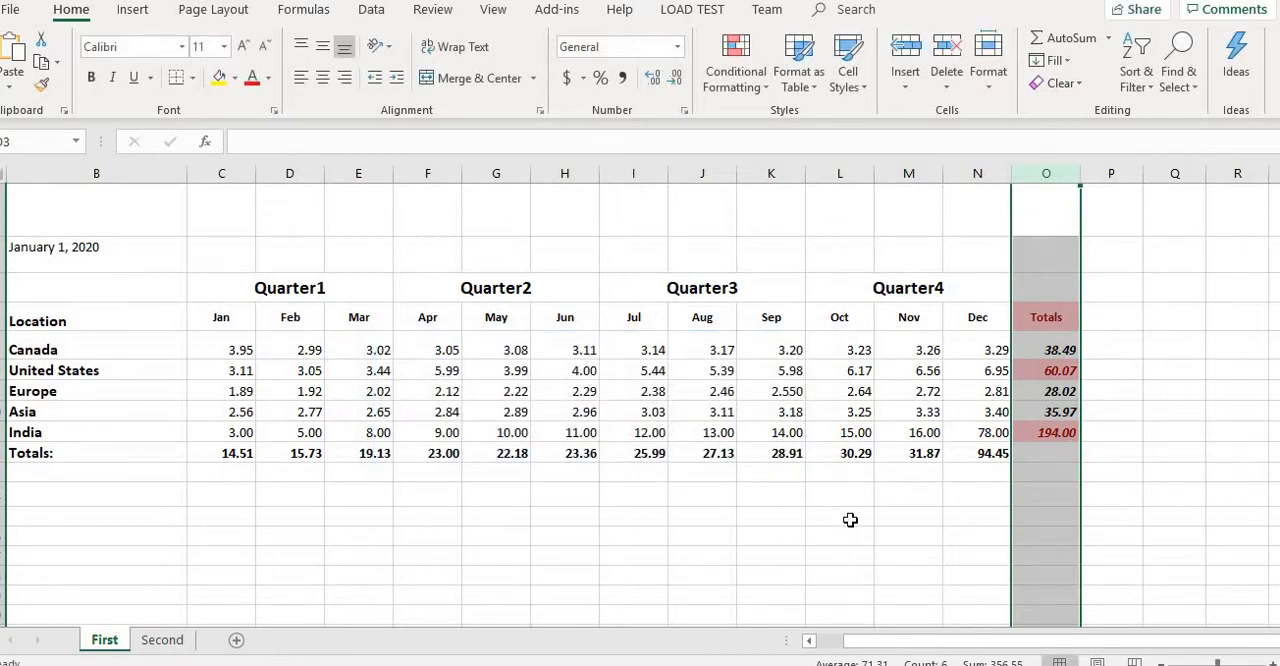
left_click(1066, 392)
left_click(1066, 435)
left_click(1068, 370)
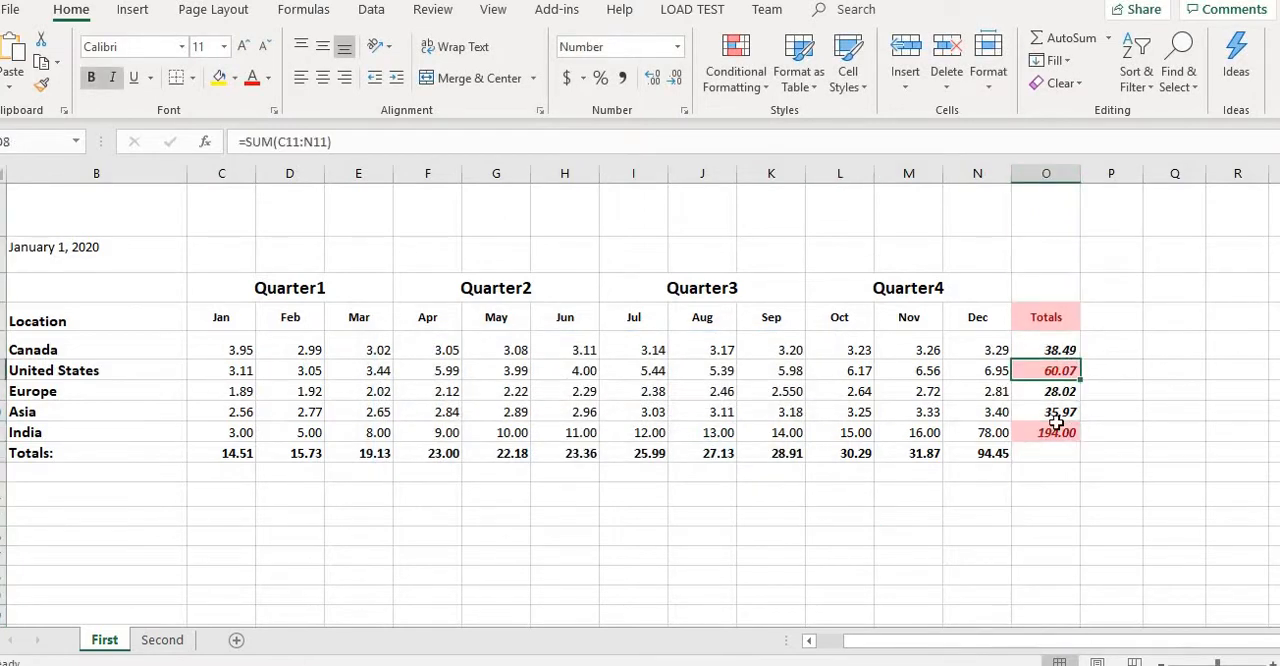
left_click(1040, 450)
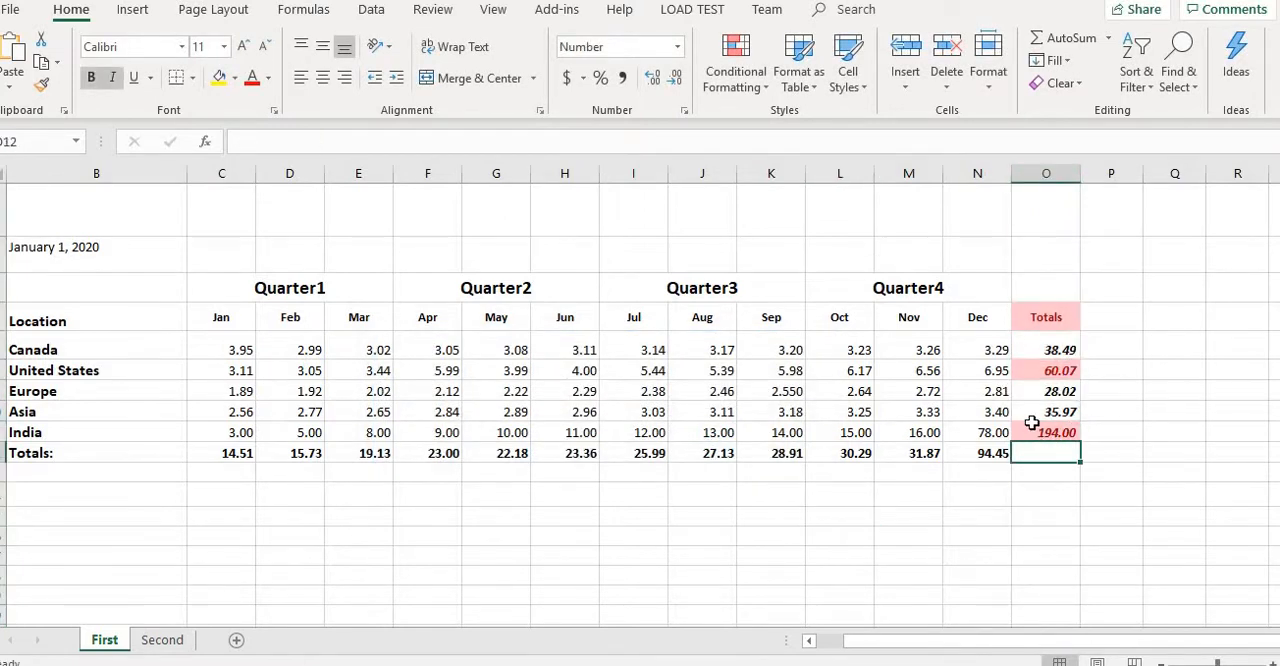
- Clear the conditional formatting rules from the Totals column (O) only
left_click(1065, 174)
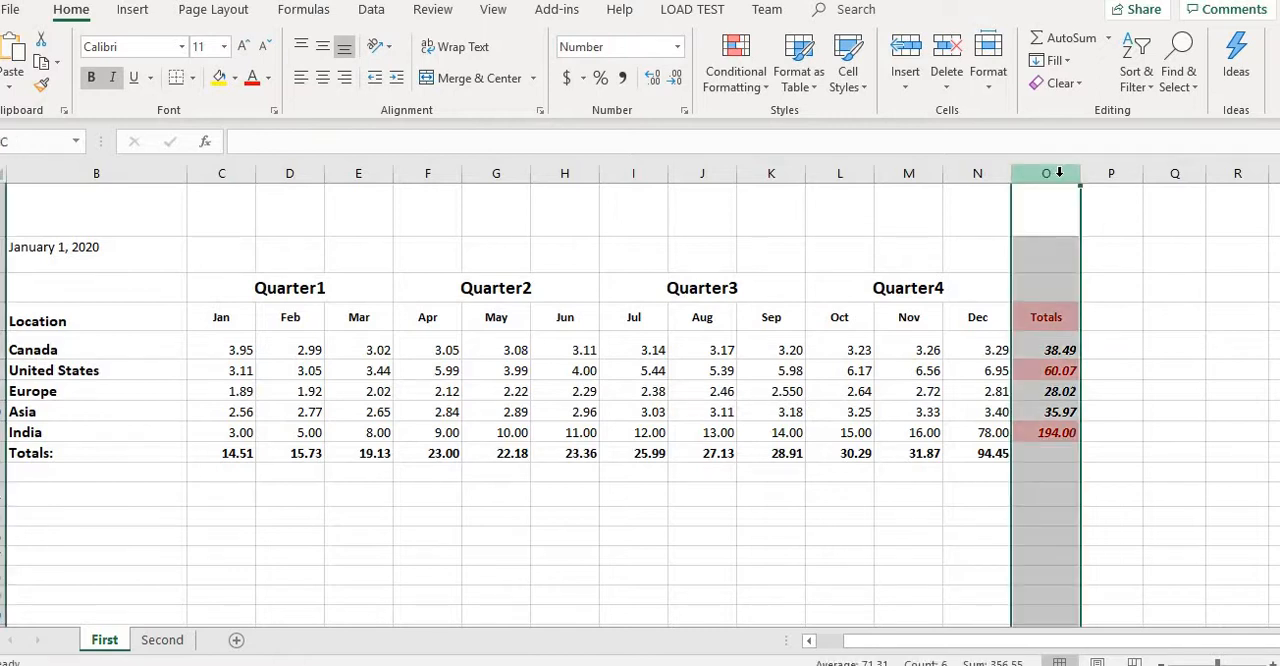
left_click(765, 92)
mouse_move(843, 356)
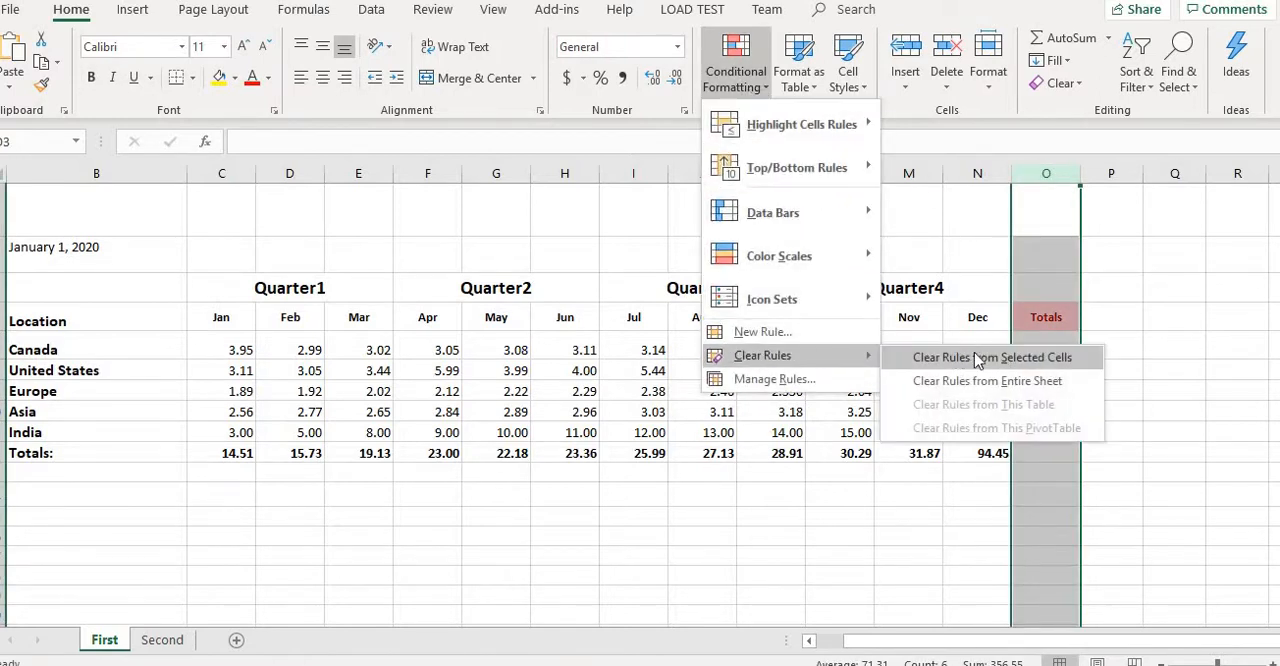
left_click(998, 356)
left_click(1129, 346)
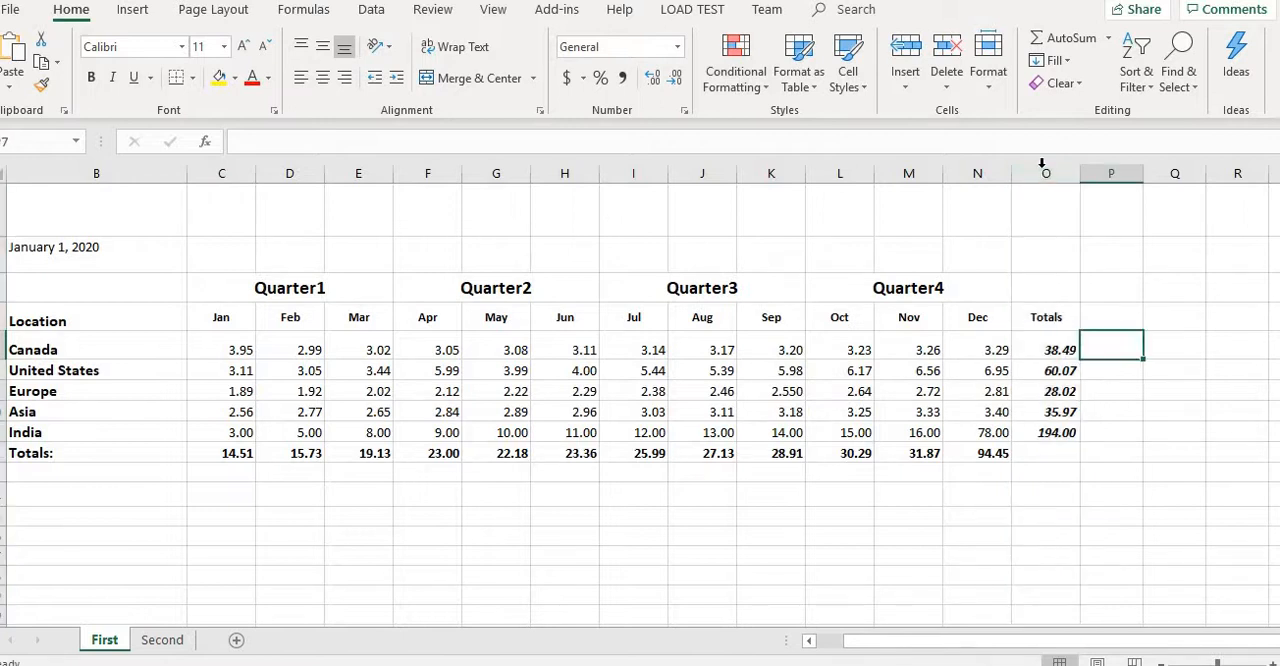
- Apply green gradient-fill data bars to the Totals column (O)
left_click(1041, 173)
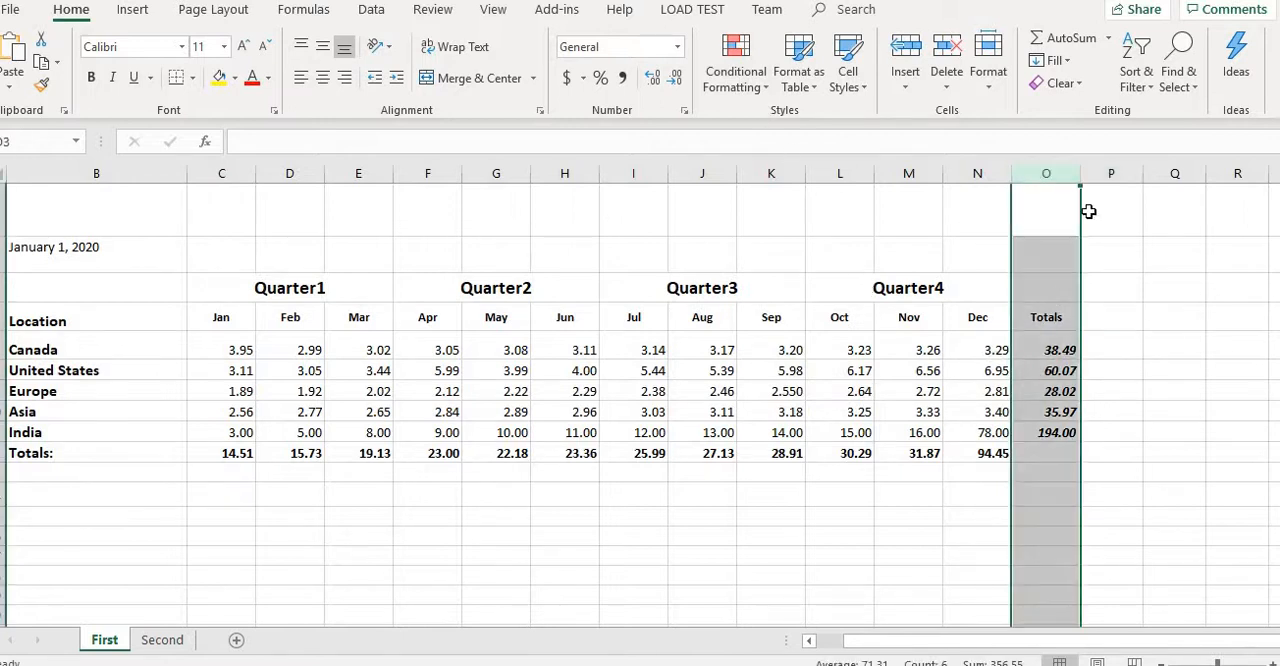
left_click(752, 92)
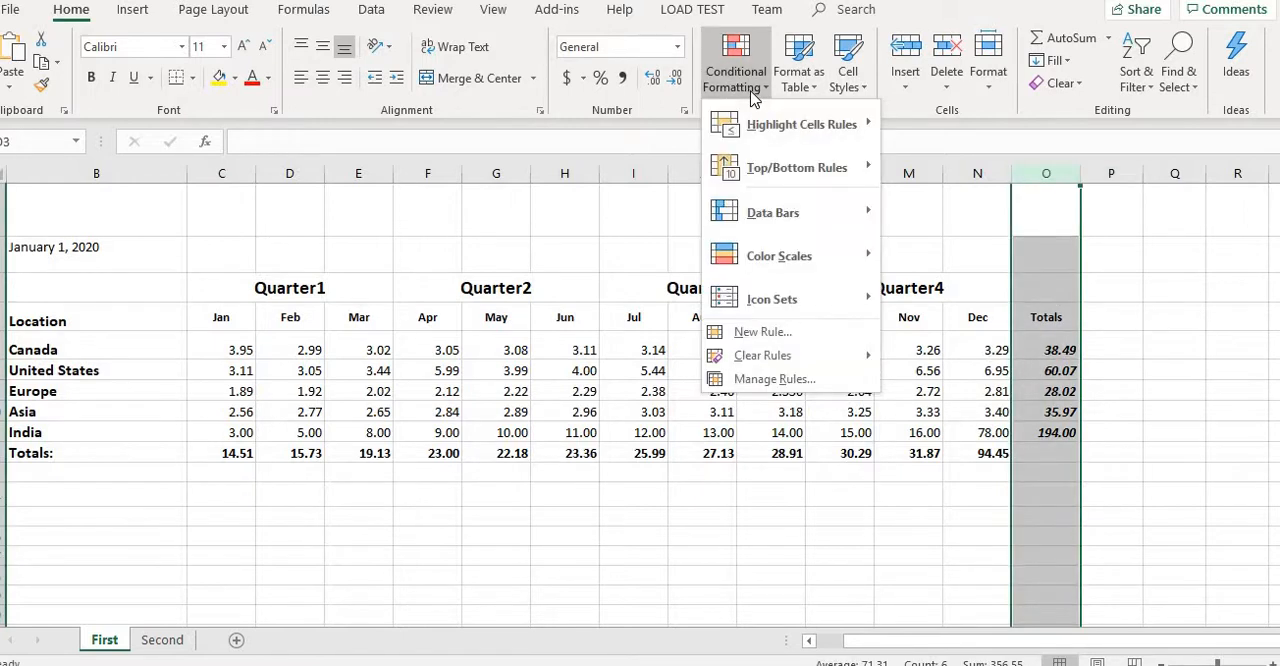
mouse_move(812, 212)
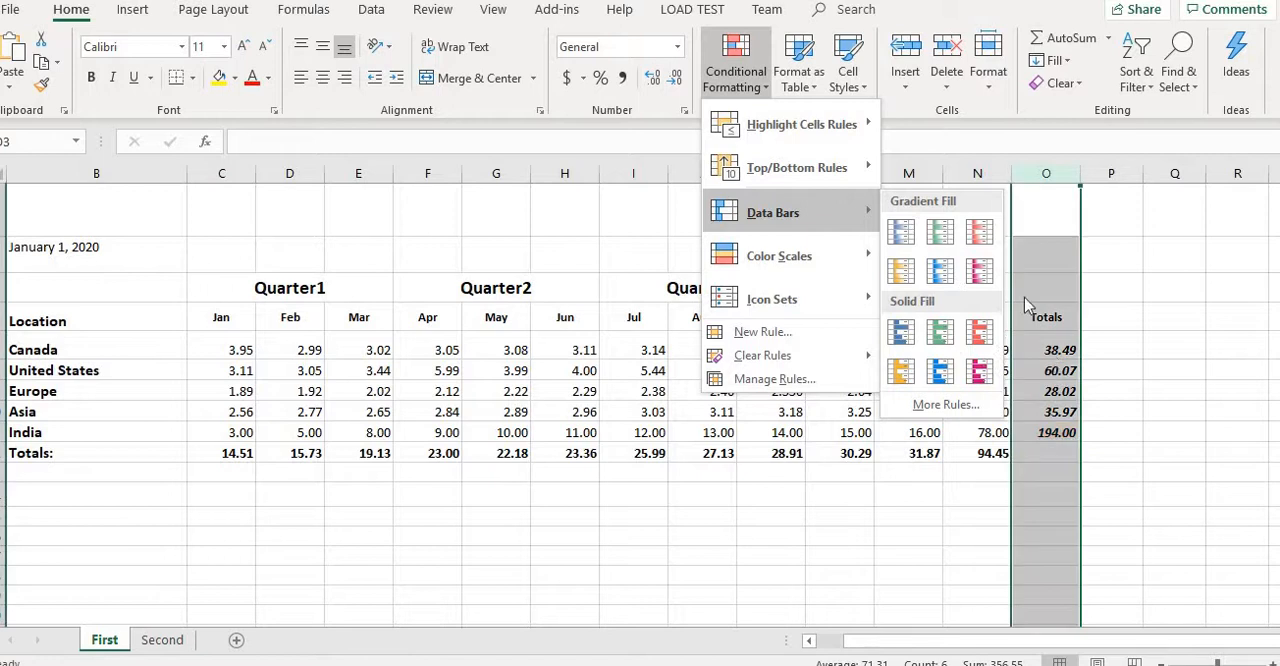
left_click(933, 235)
left_click(945, 492)
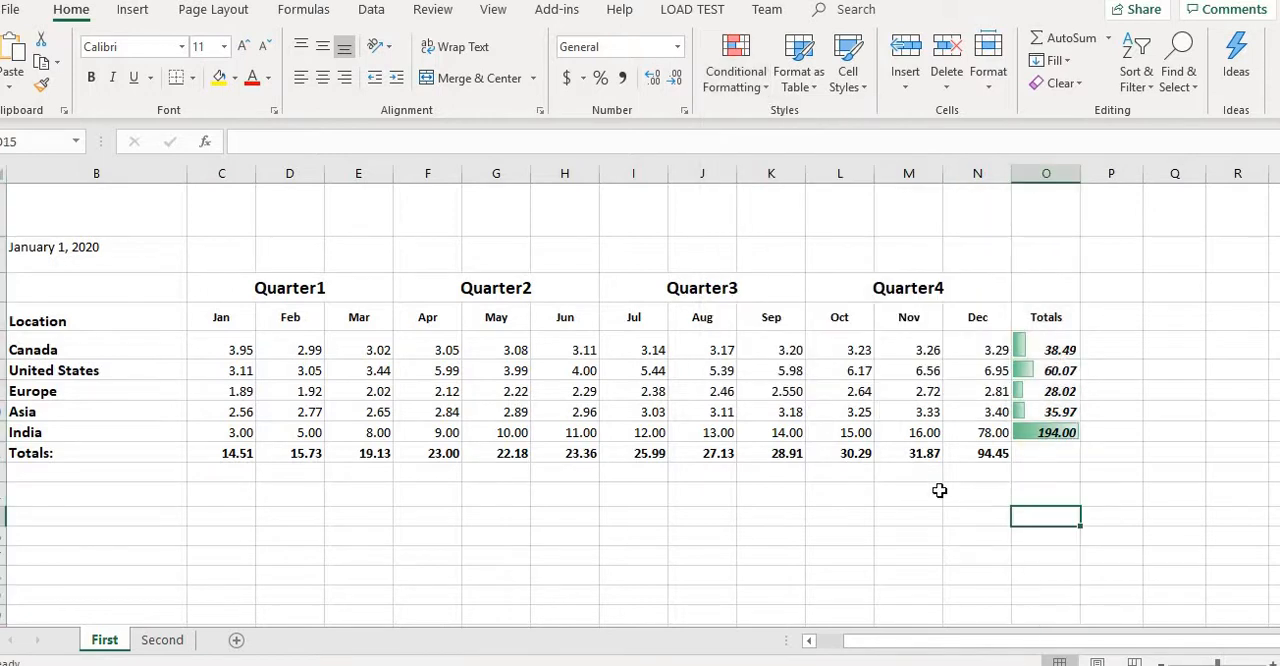
- Edit the data bar rule of the Totals column so that it shows the bars only, without the numbers
left_click(1046, 347)
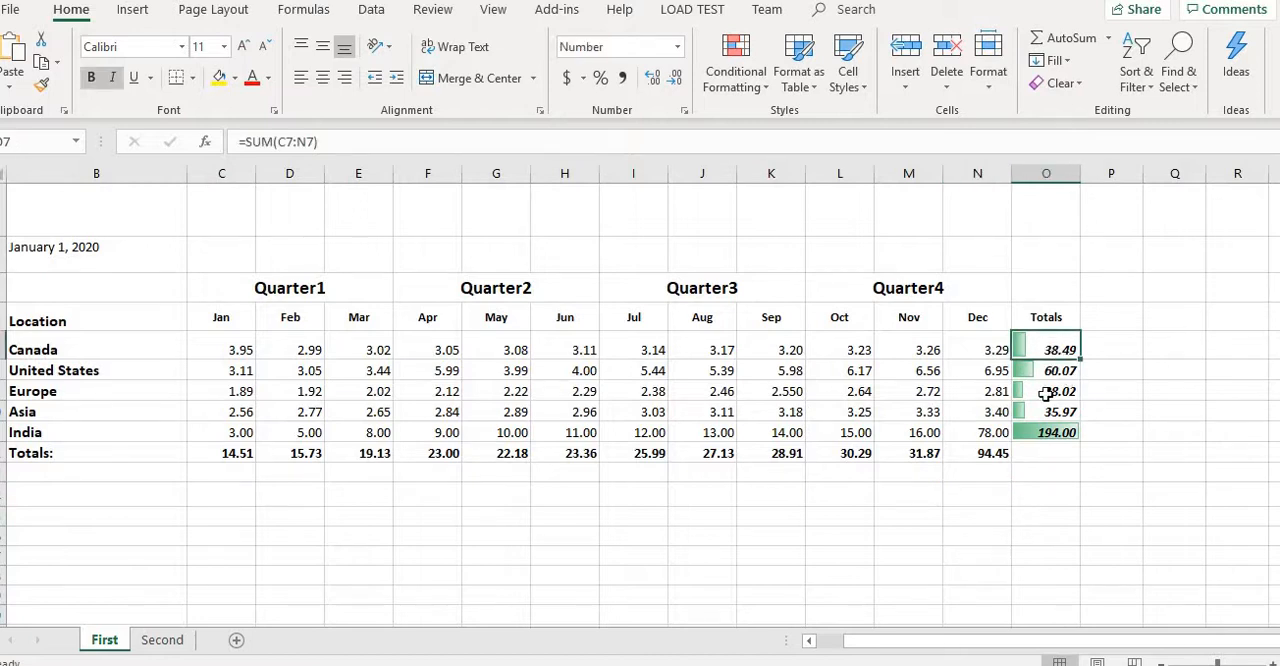
left_click(1046, 174)
left_click(760, 88)
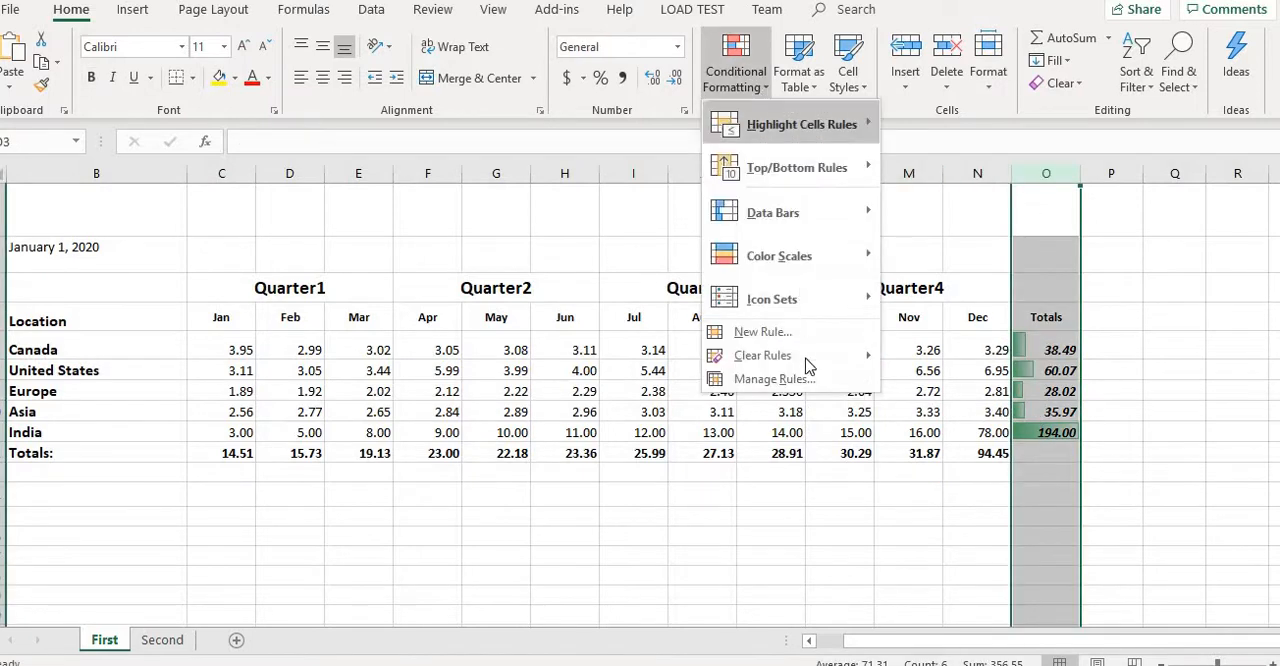
left_click(770, 379)
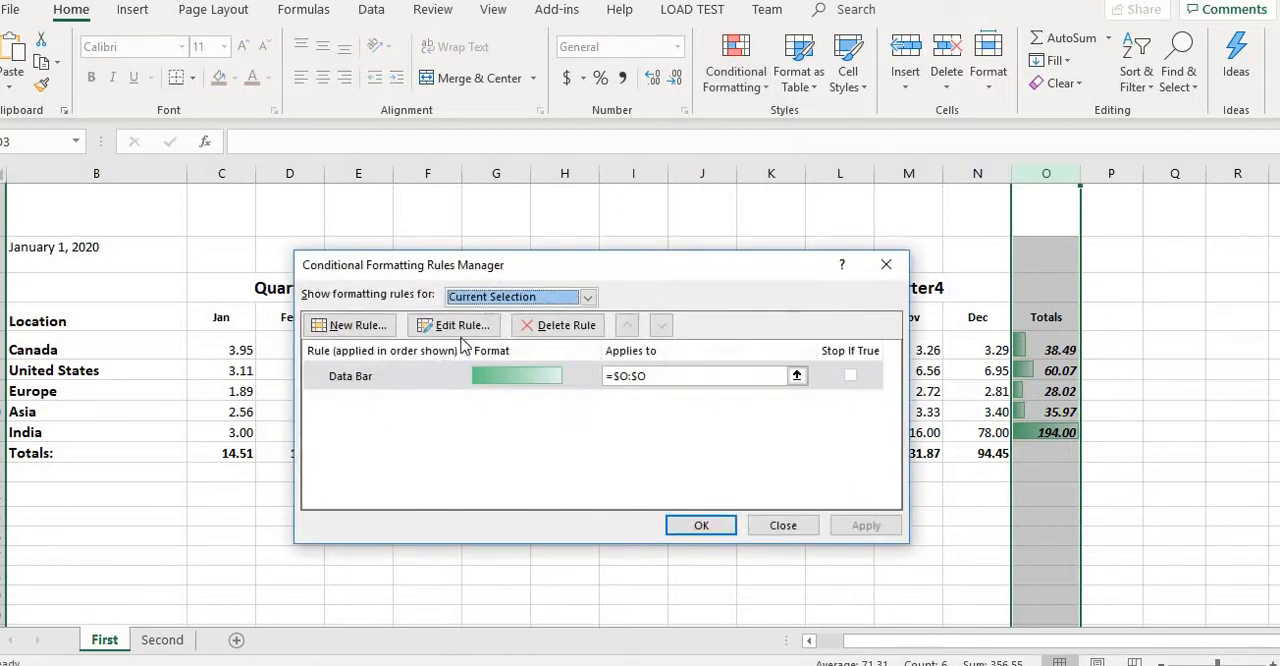
left_click(458, 326)
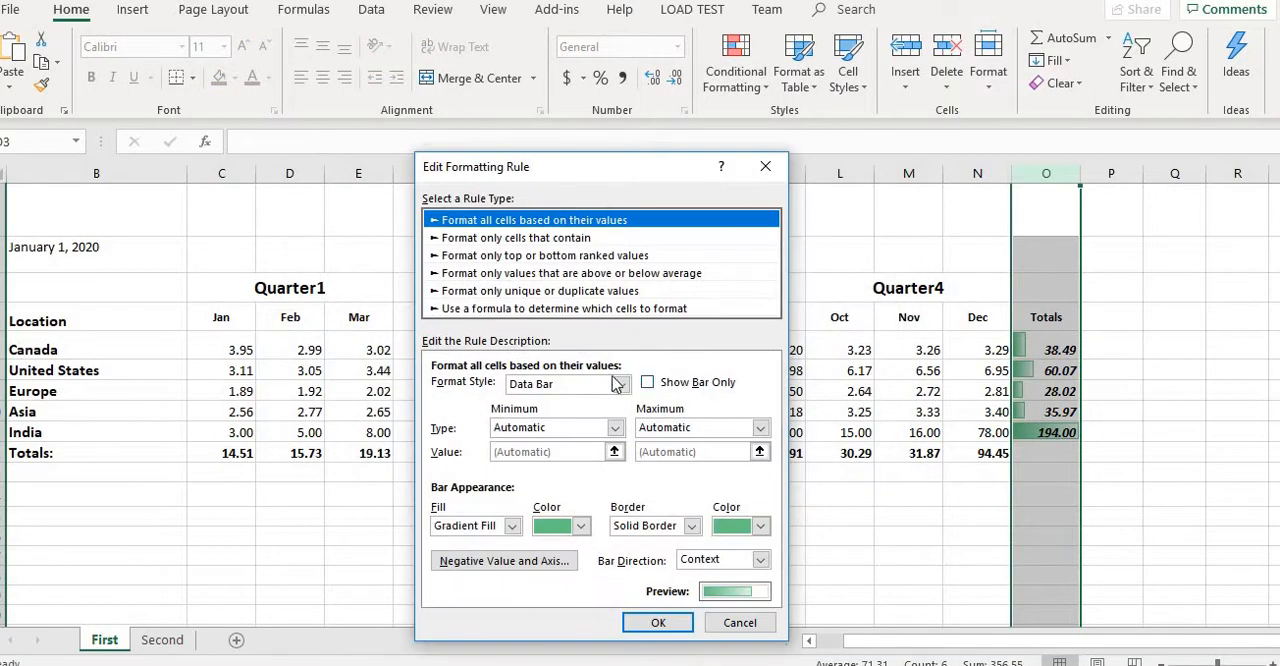
left_click(697, 382)
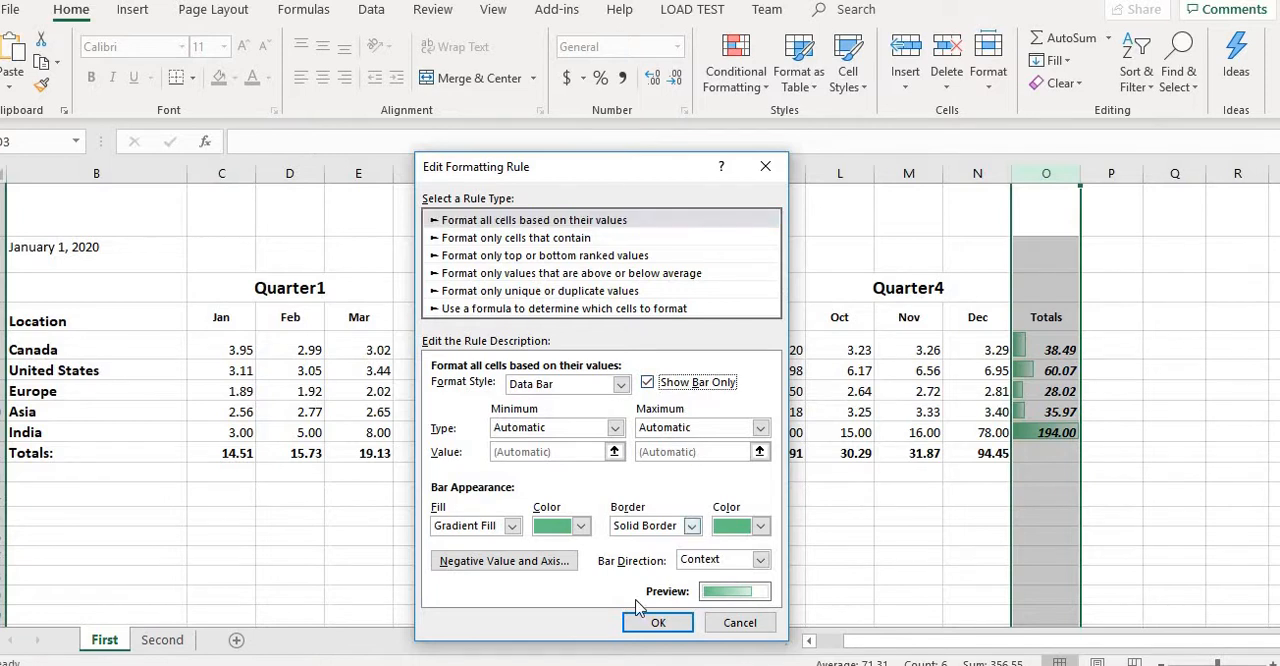
left_click(658, 622)
left_click(702, 524)
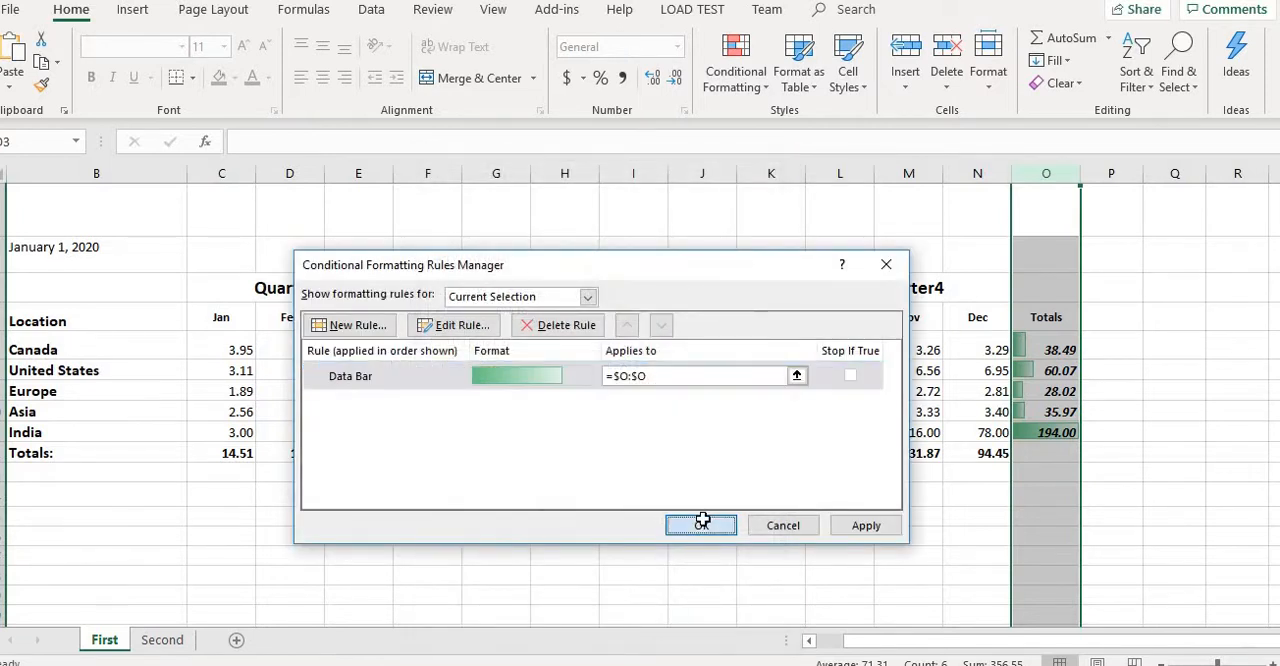
left_click(1046, 432)
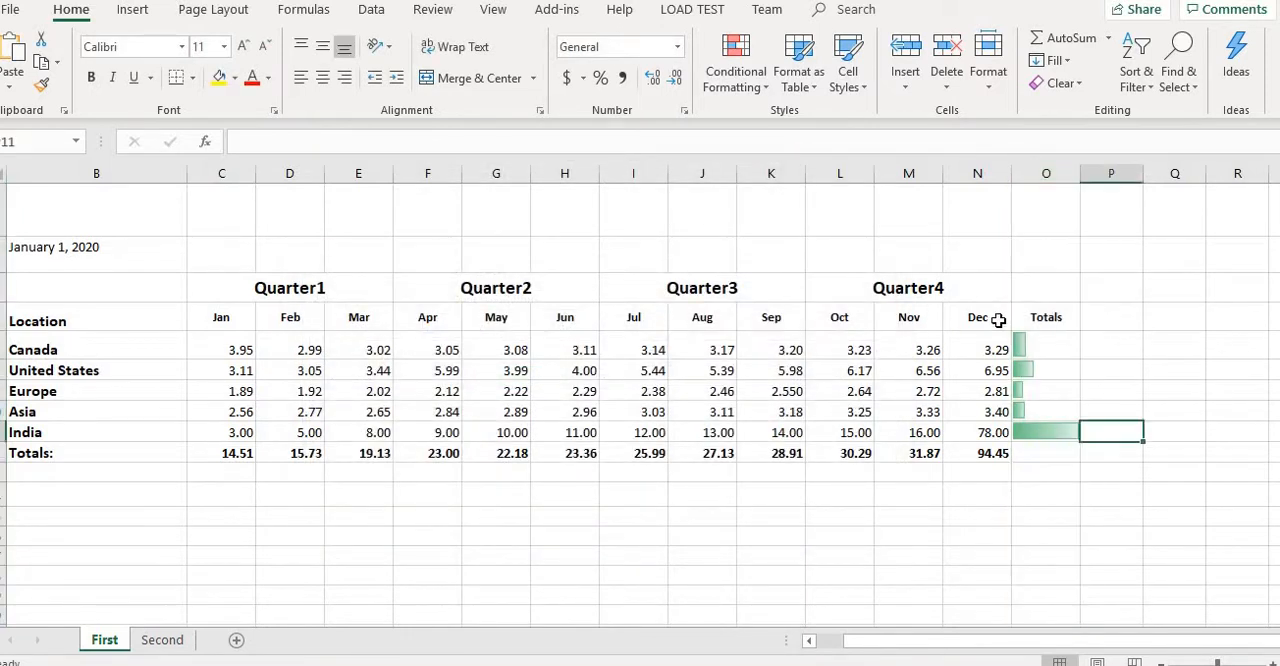
- Examine the formulas behind the data bars in the Totals cells for Canada and Asia
left_click(990, 318)
left_click(1046, 352)
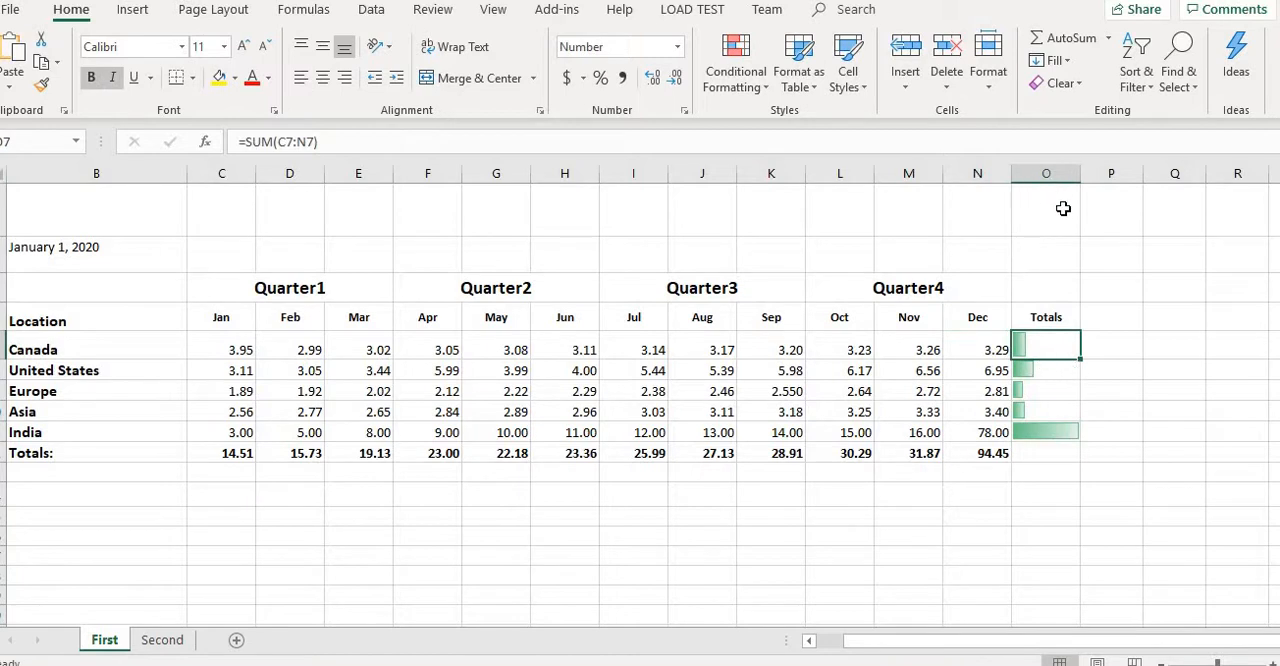
left_click(1057, 172)
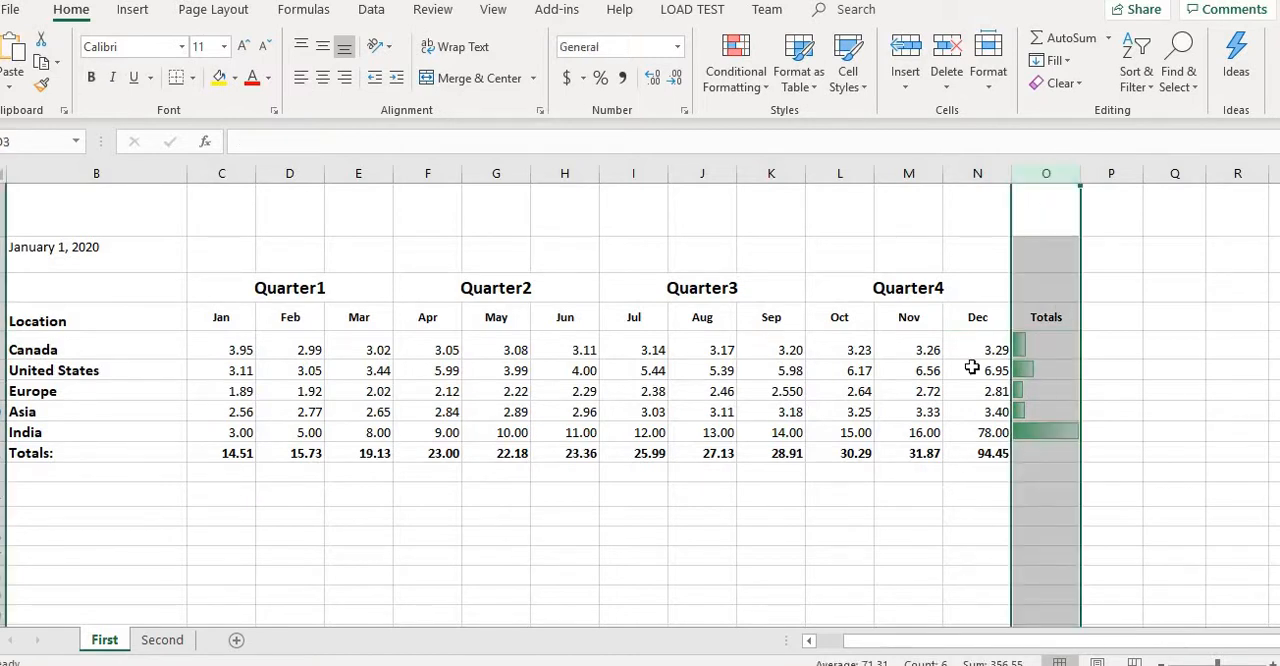
left_click(895, 481)
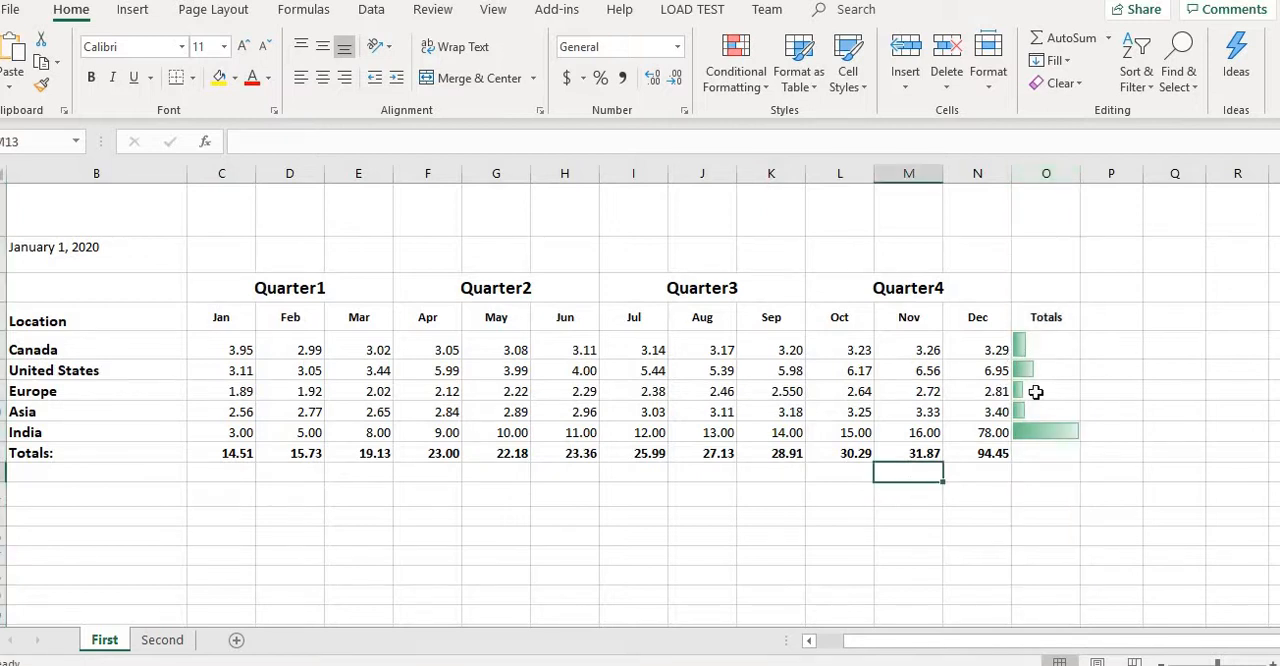
left_click(1027, 351)
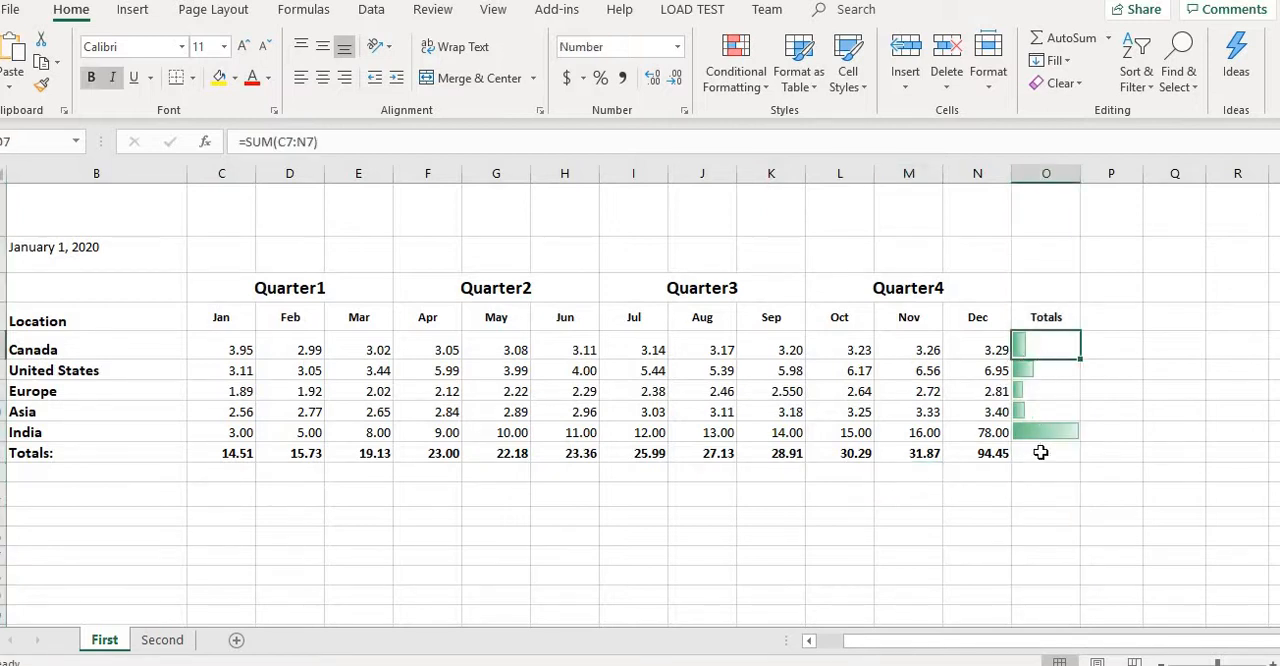
left_click(938, 319)
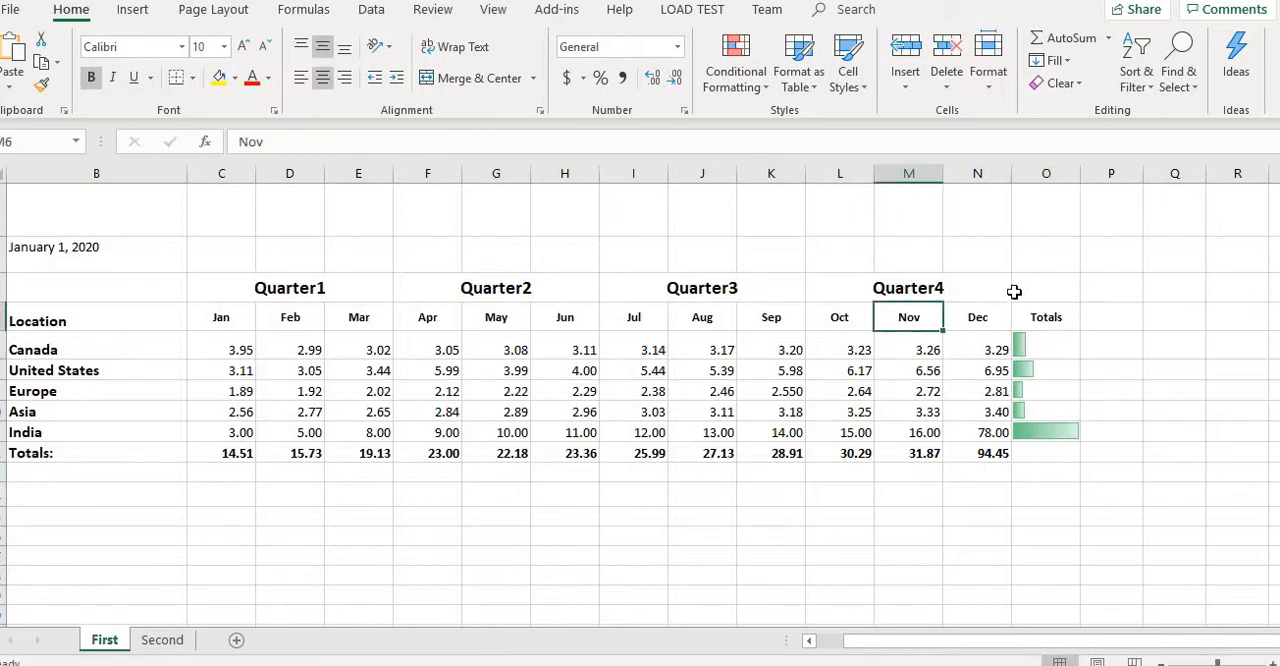
left_click(1049, 352)
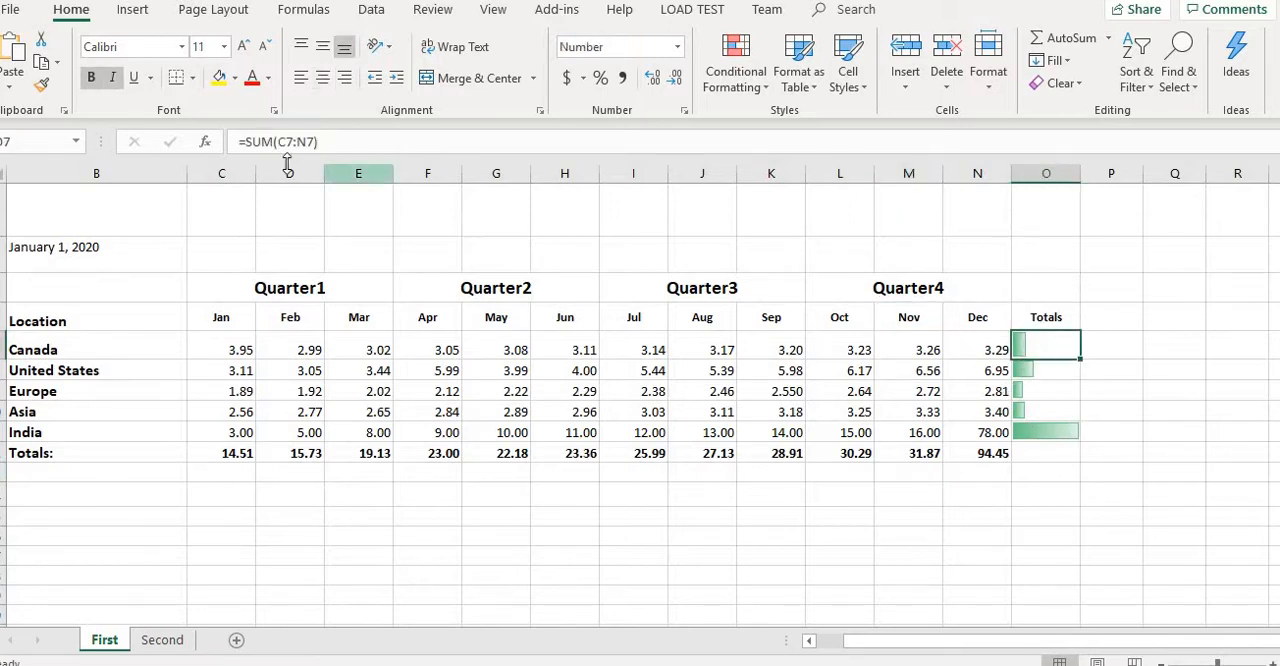
left_click(1019, 418)
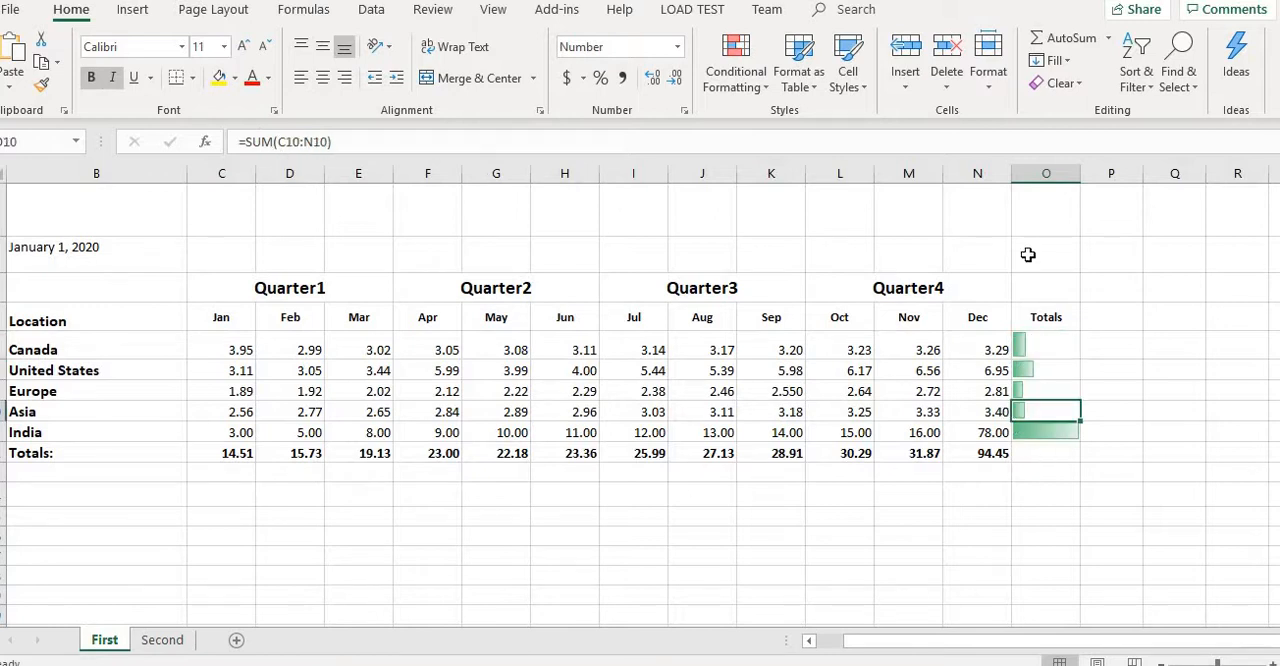
- Clear the data bar rules from the Totals column (O) only
left_click(1044, 175)
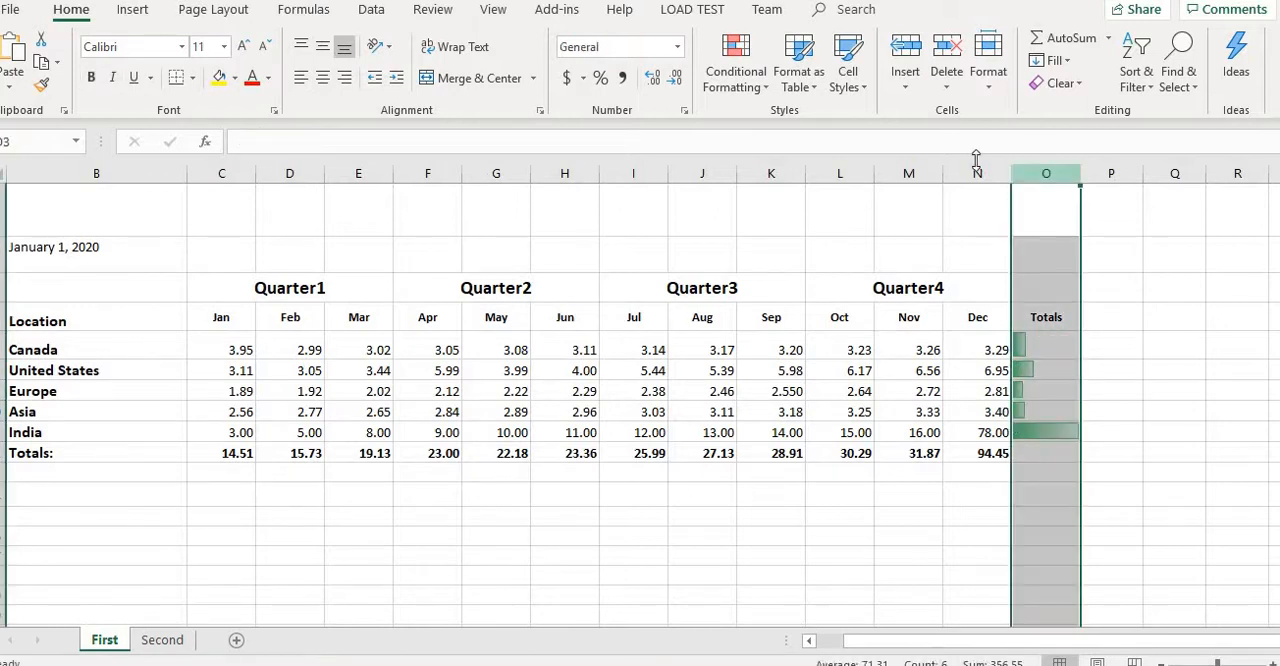
left_click(752, 85)
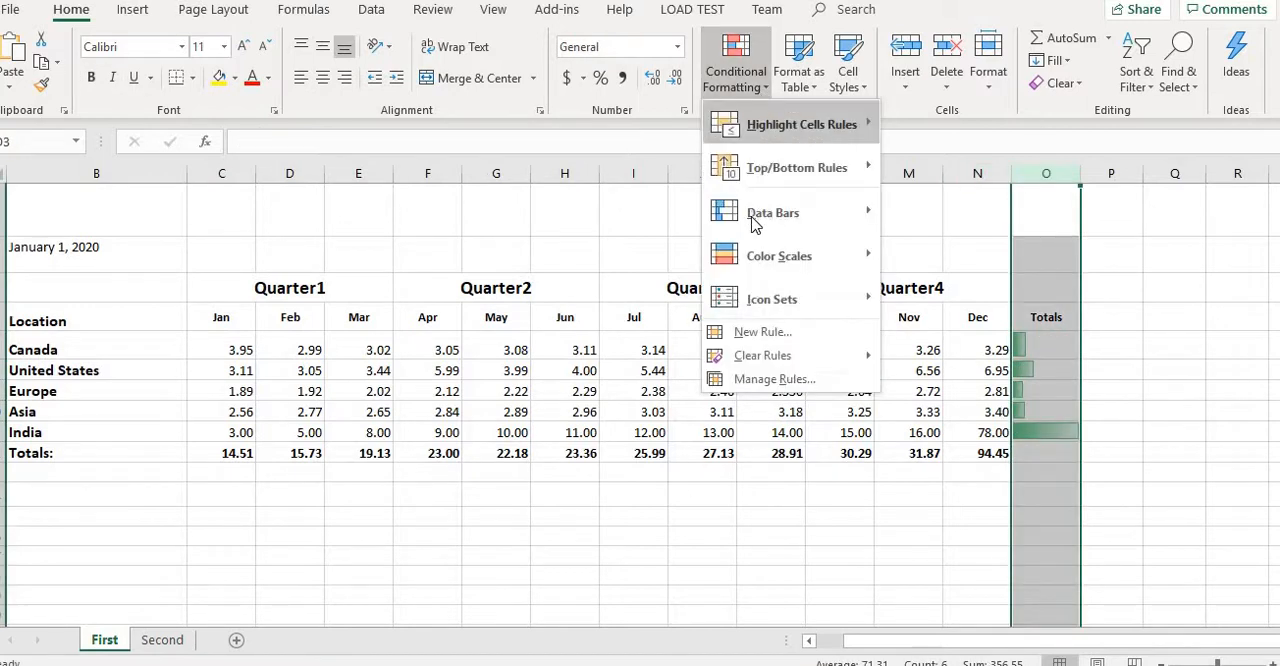
mouse_move(754, 223)
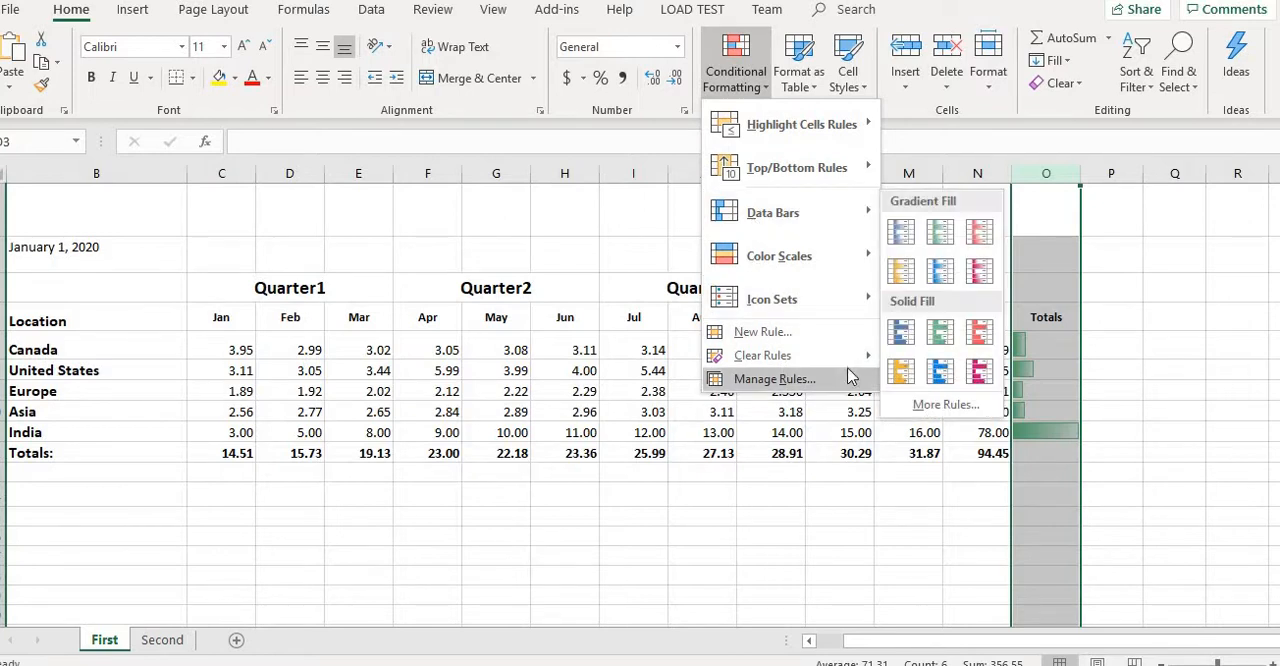
mouse_move(872, 362)
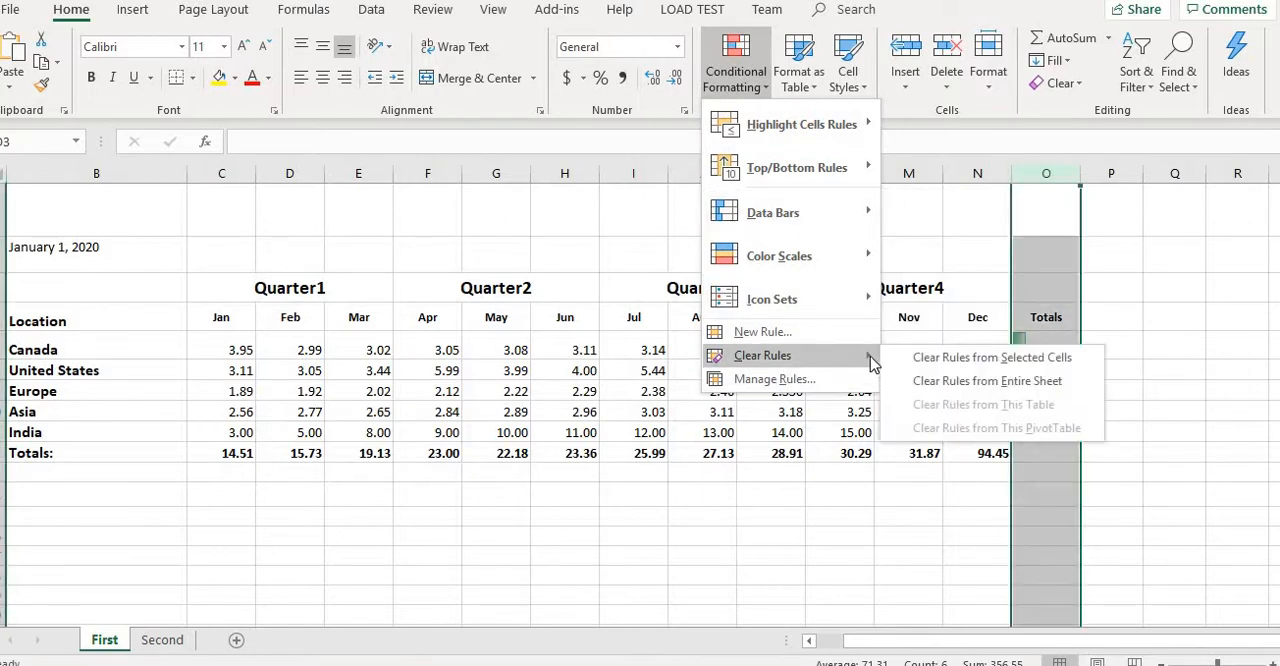
left_click(987, 358)
left_click(915, 475)
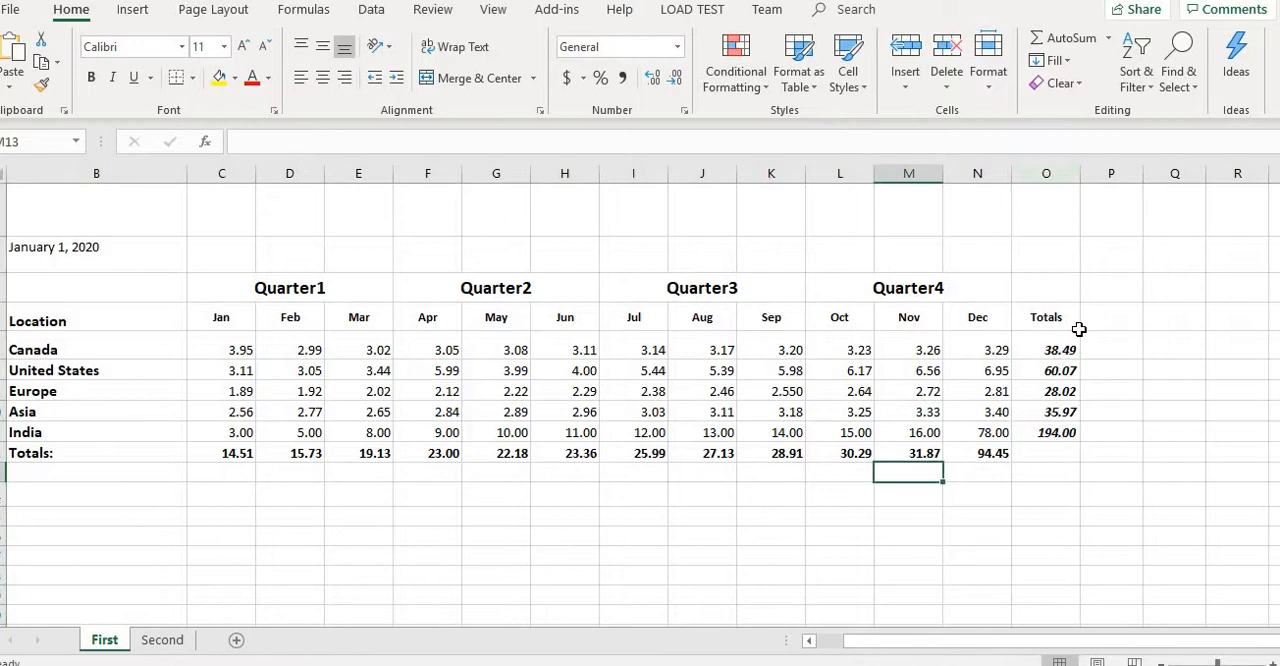
- Apply the three-colour traffic light icon set with plain circles to the Totals column (O)
left_click(1047, 175)
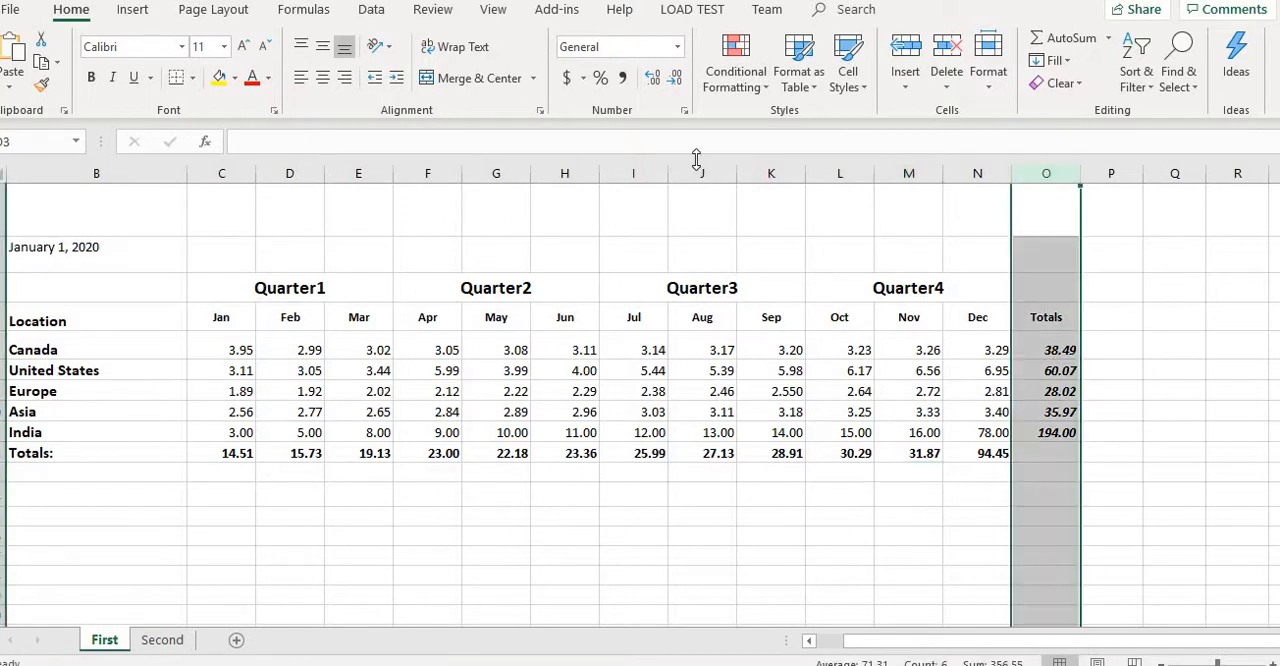
left_click(745, 80)
mouse_move(827, 296)
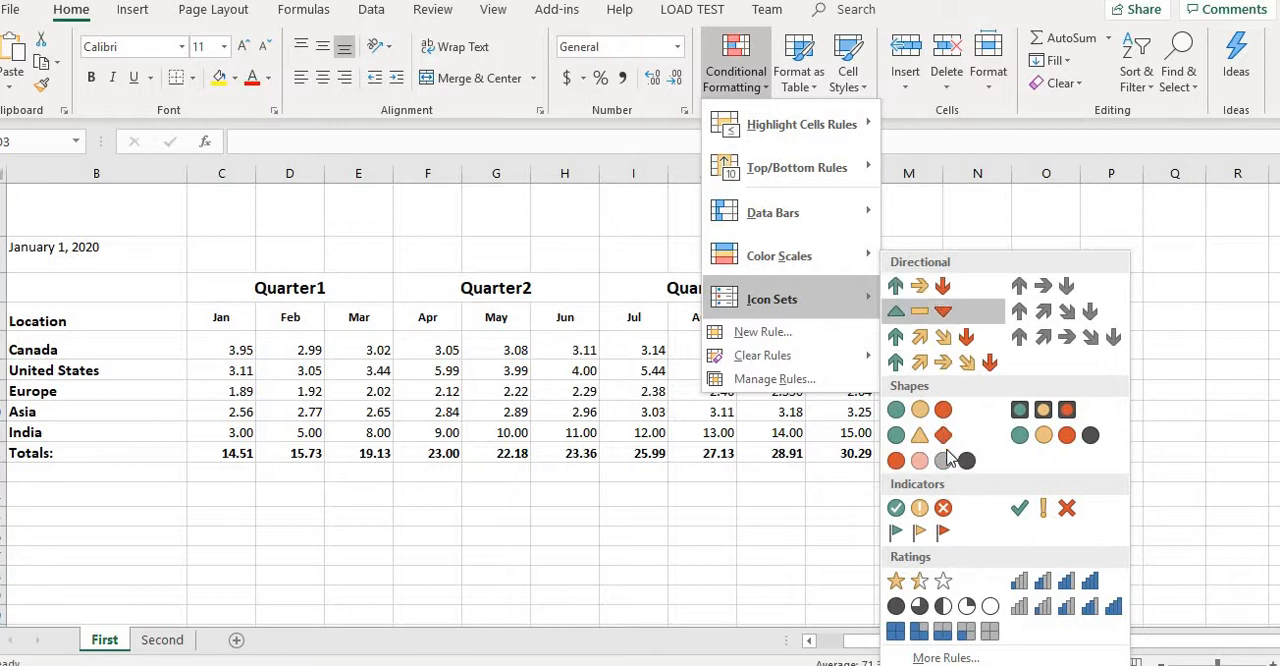
left_click(950, 416)
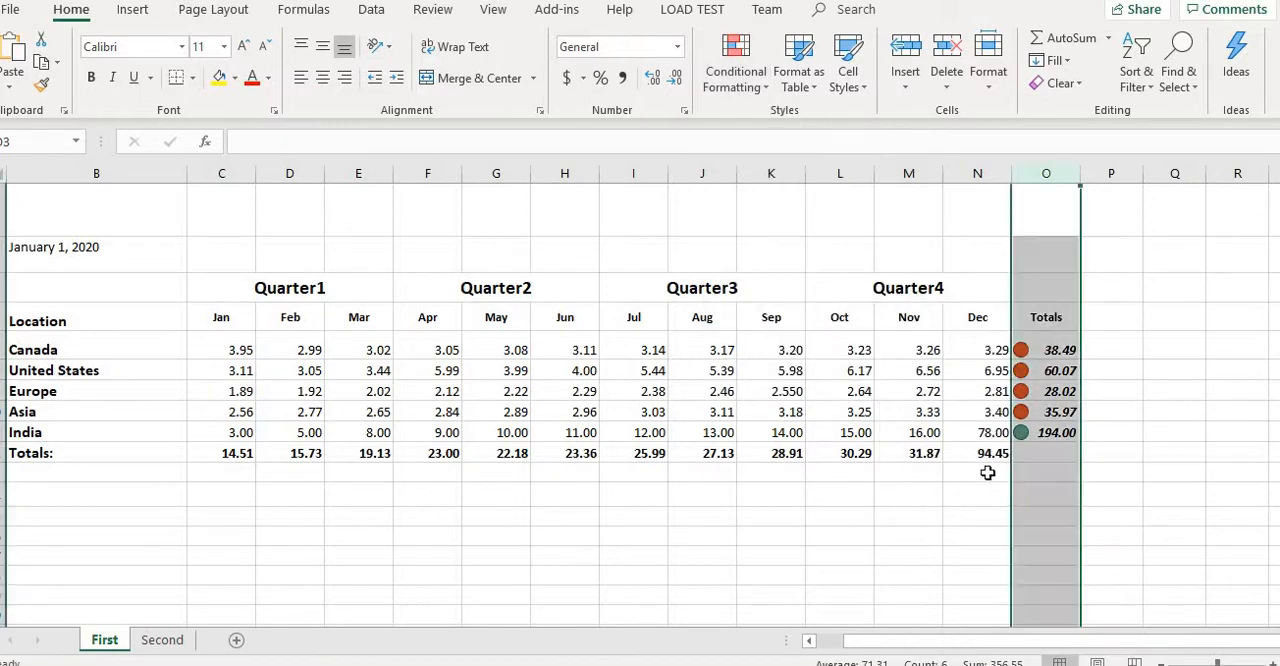
left_click(1068, 428)
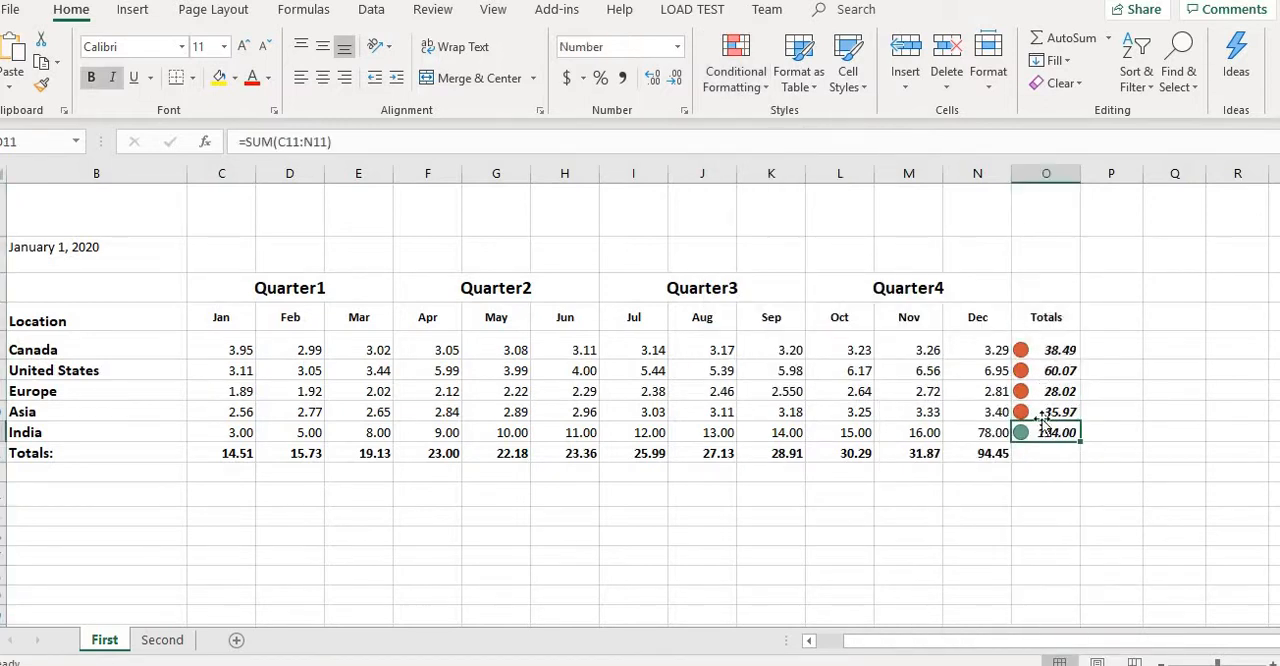
- Edit the icon set rule of the Totals column so that the green and yellow thresholds are both of type Number
left_click(1036, 174)
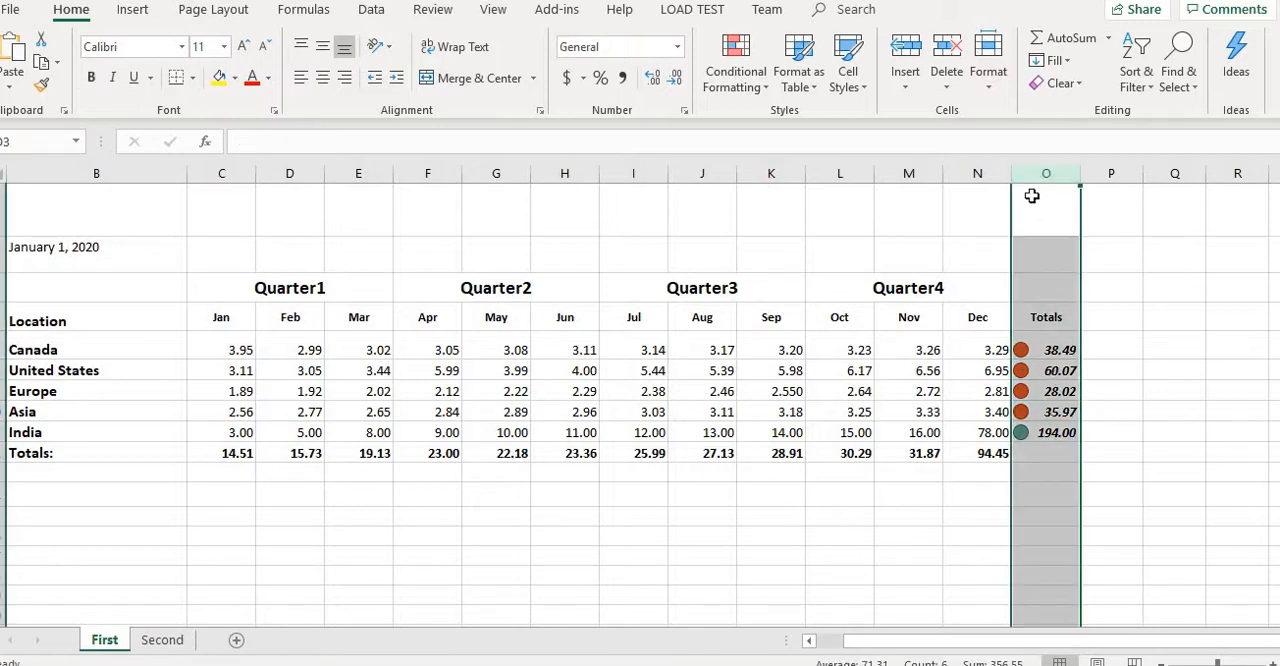
left_click(756, 92)
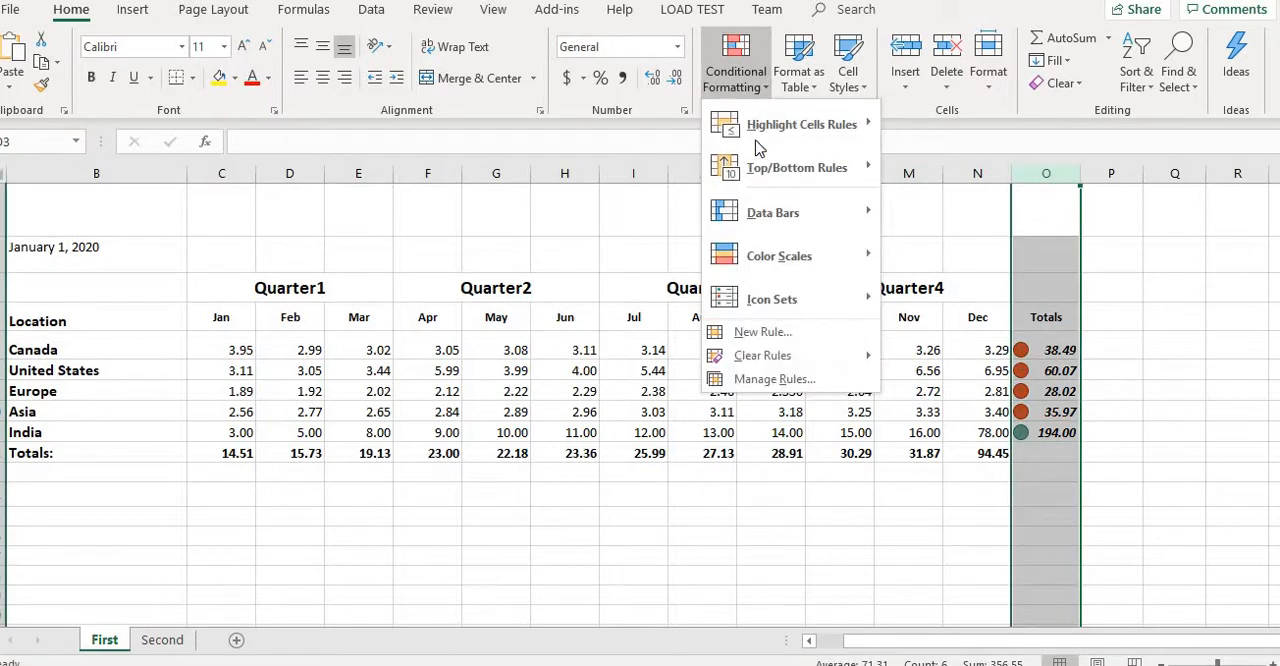
left_click(786, 380)
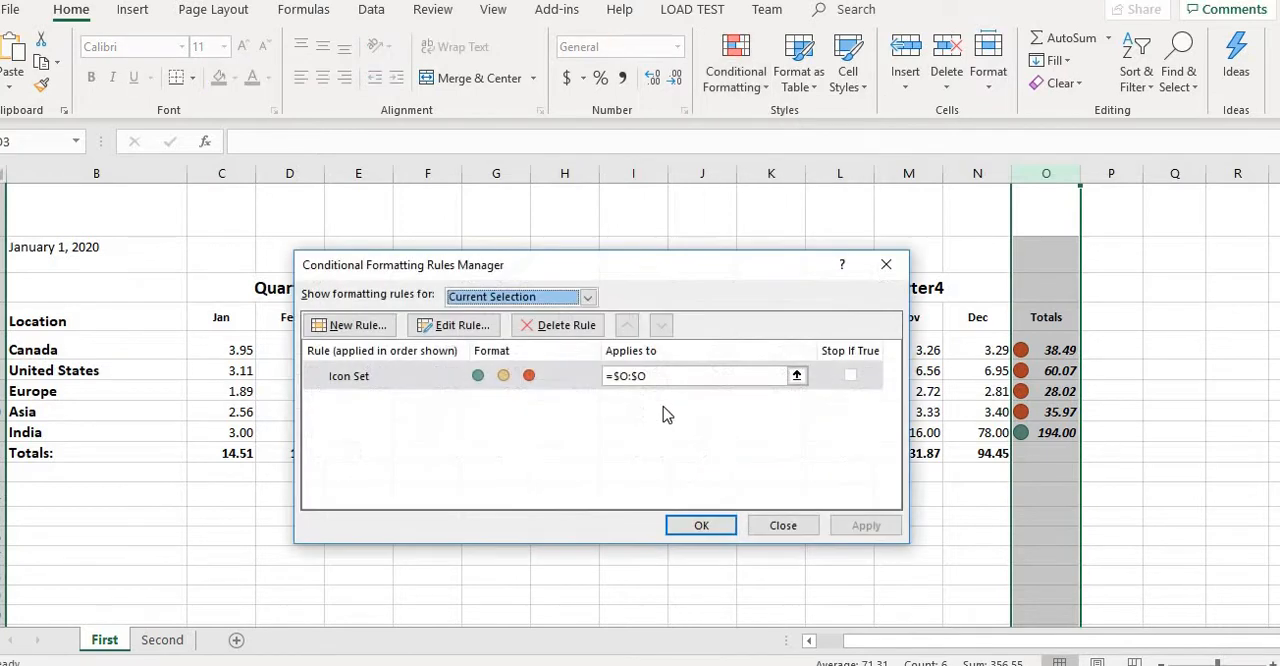
left_click(452, 325)
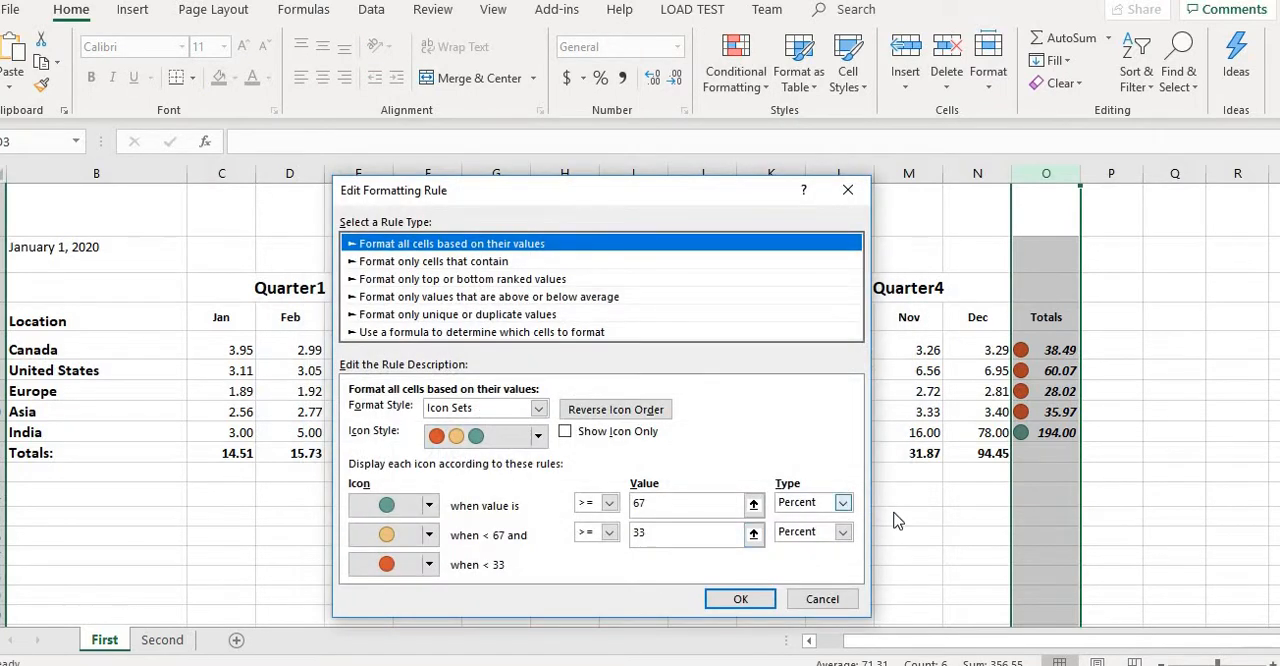
left_click(843, 502)
left_click(818, 522)
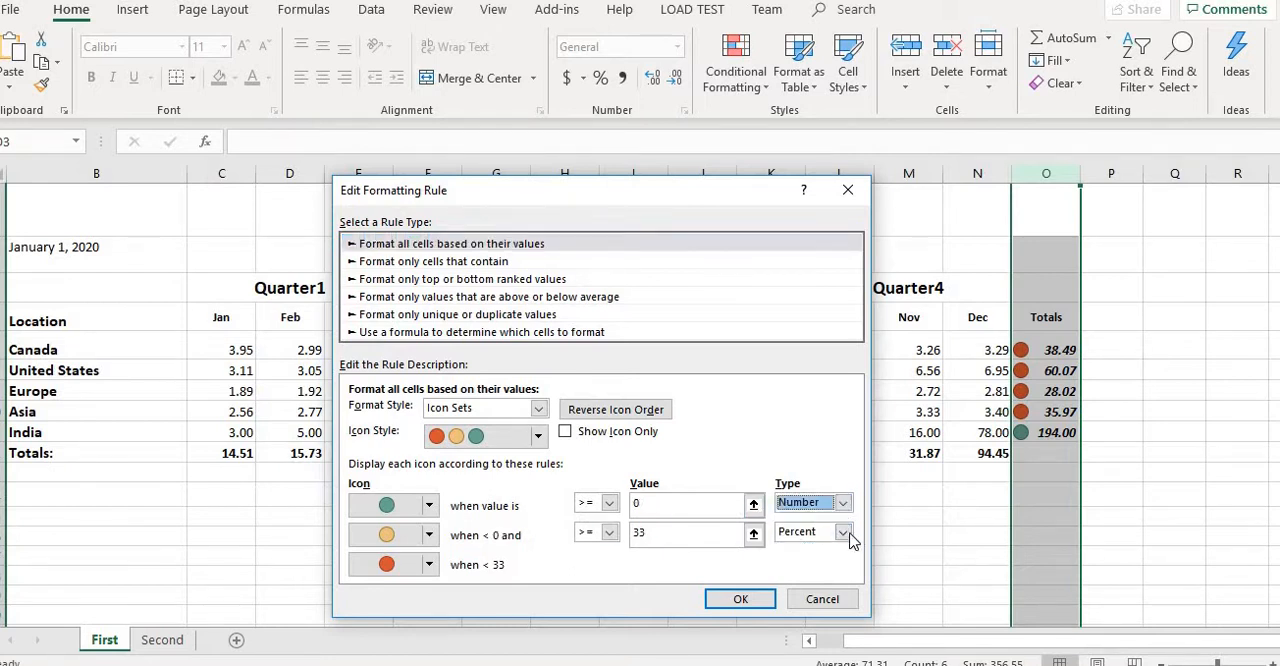
left_click(843, 531)
left_click(820, 551)
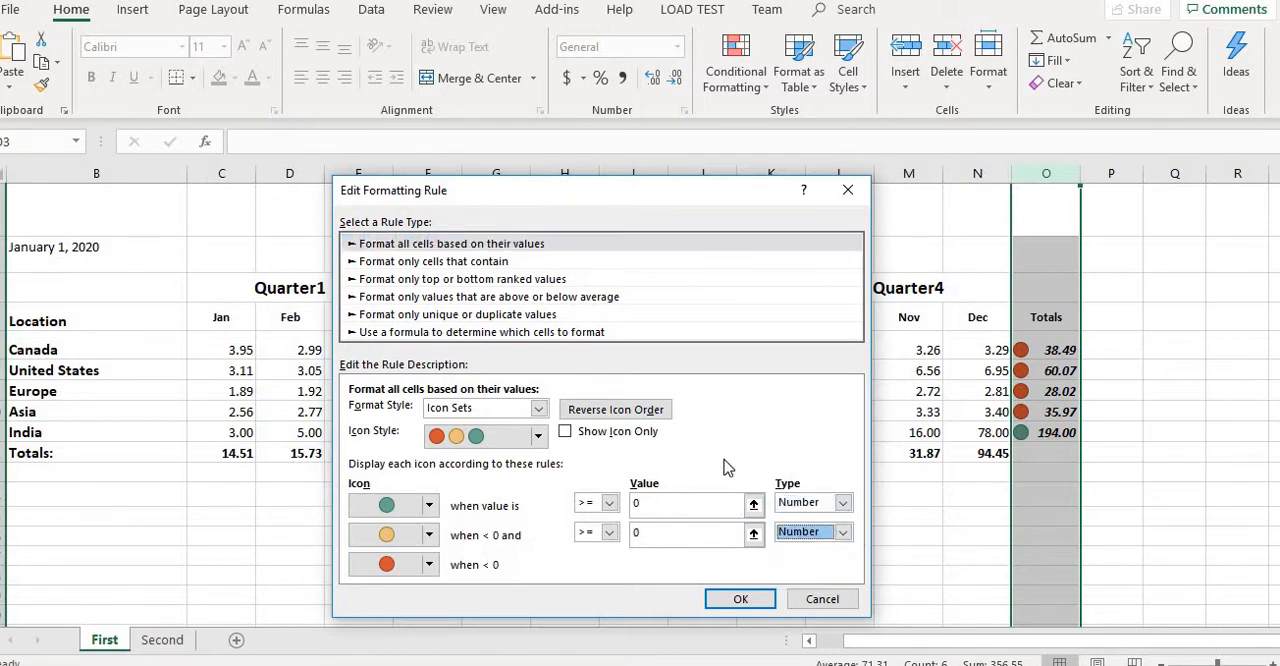
- Set the icon rule to green for values >= 50 and yellow for values >= 30, and apply it to the Totals column
left_click(677, 505)
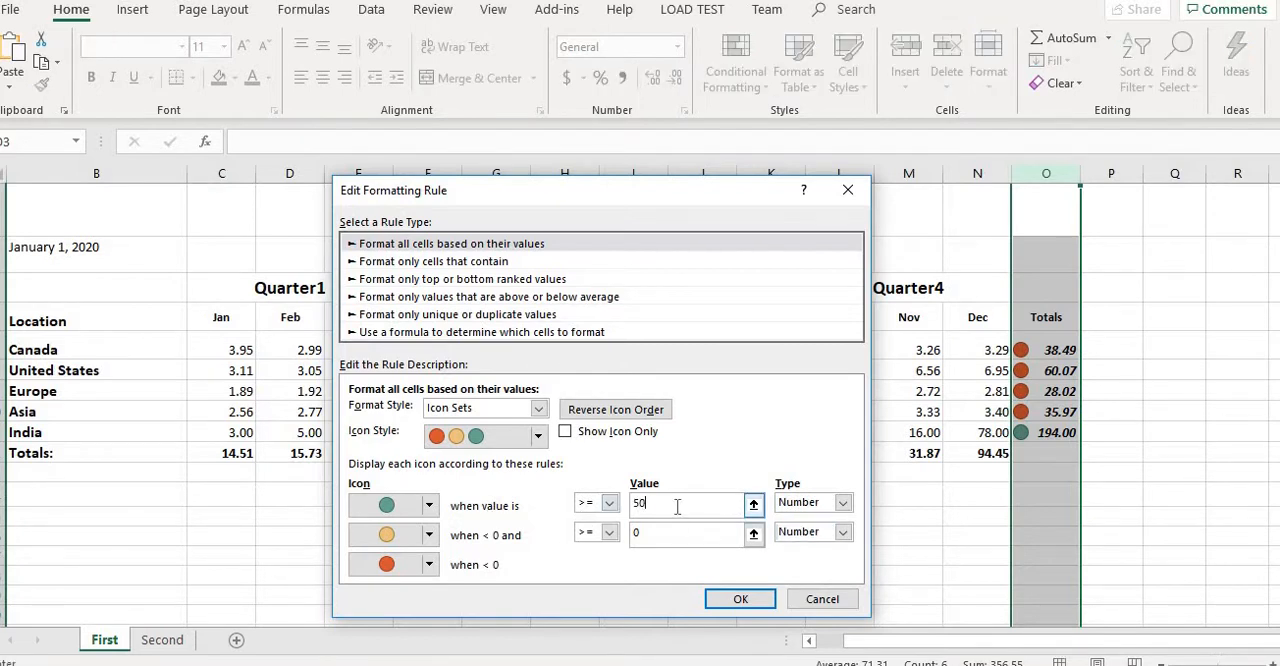
left_click(659, 530)
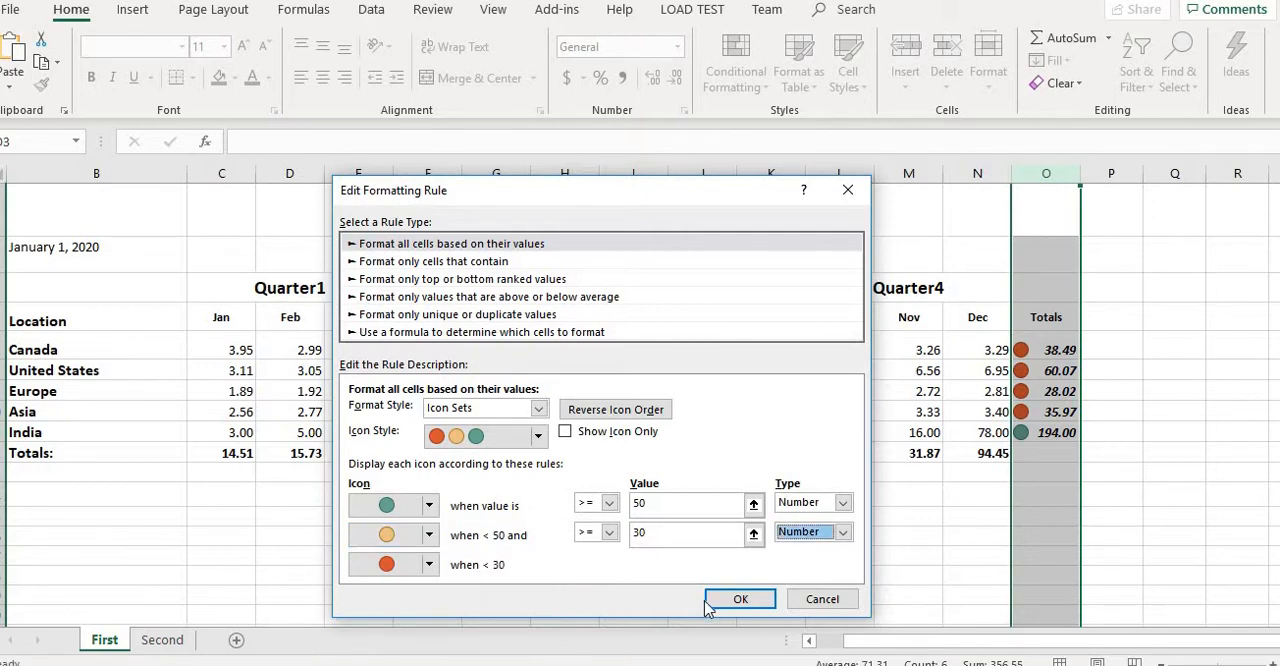
left_click(738, 600)
left_click(706, 526)
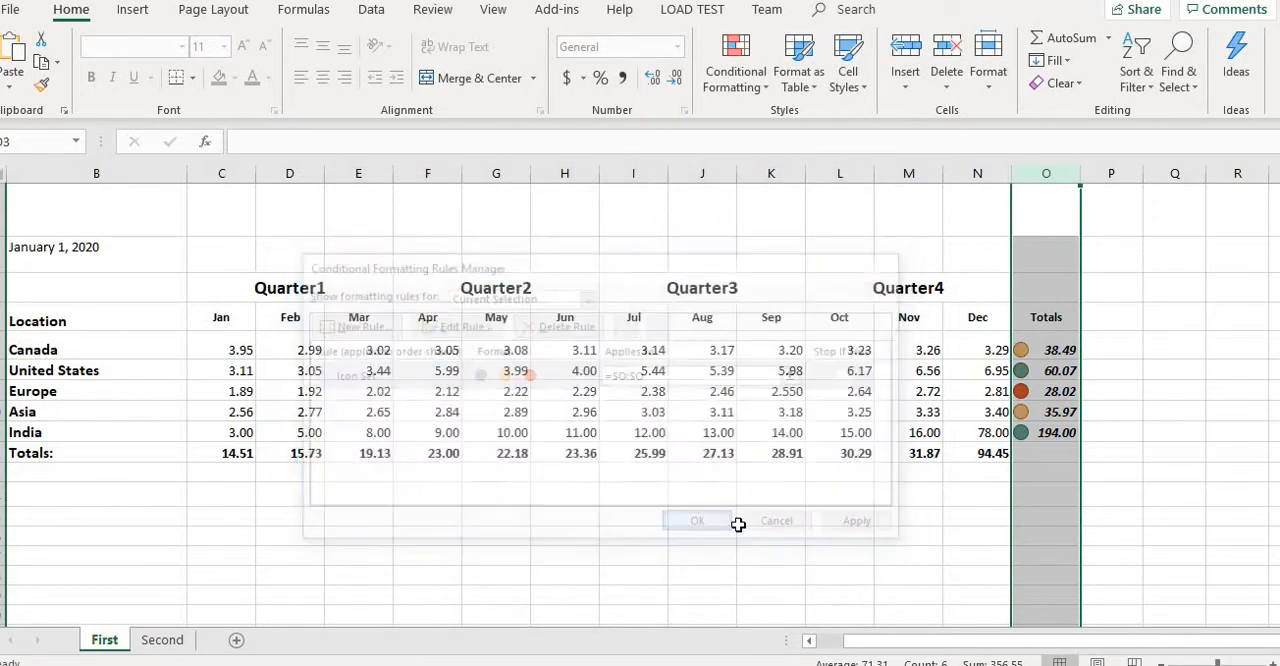
- Examine the icons in the Totals cells for the United States, India, Asia and Canada against their values
left_click(1198, 494)
left_click(1060, 371)
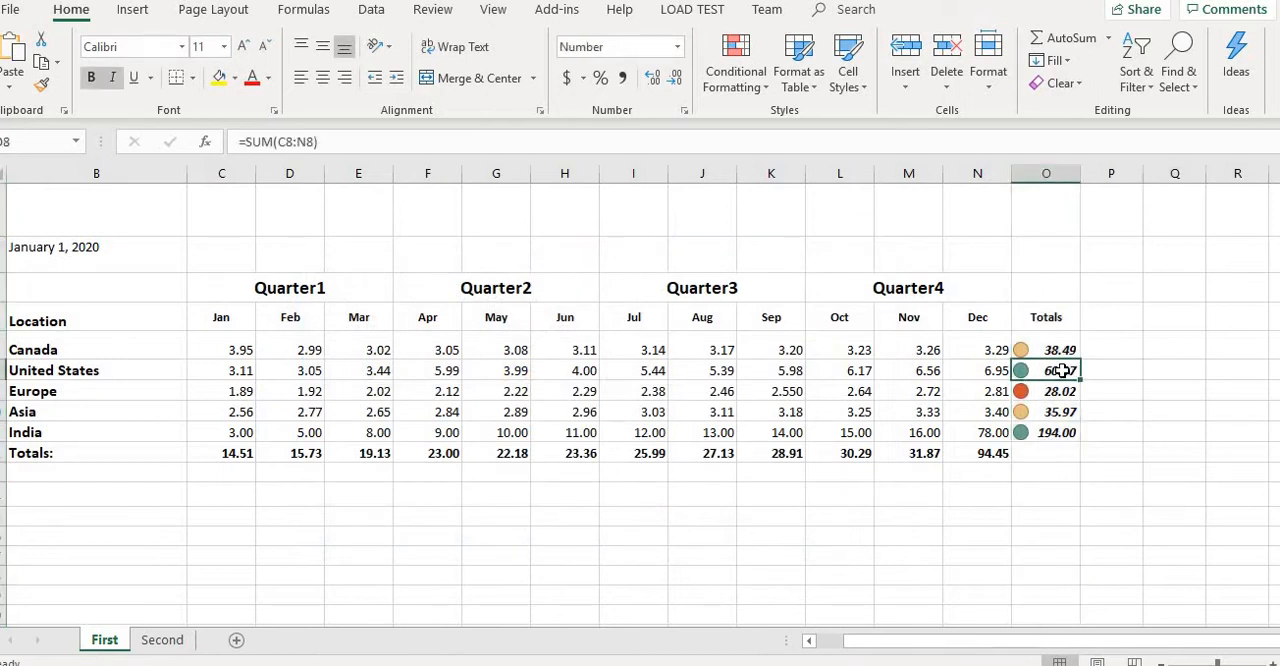
left_click(1078, 438)
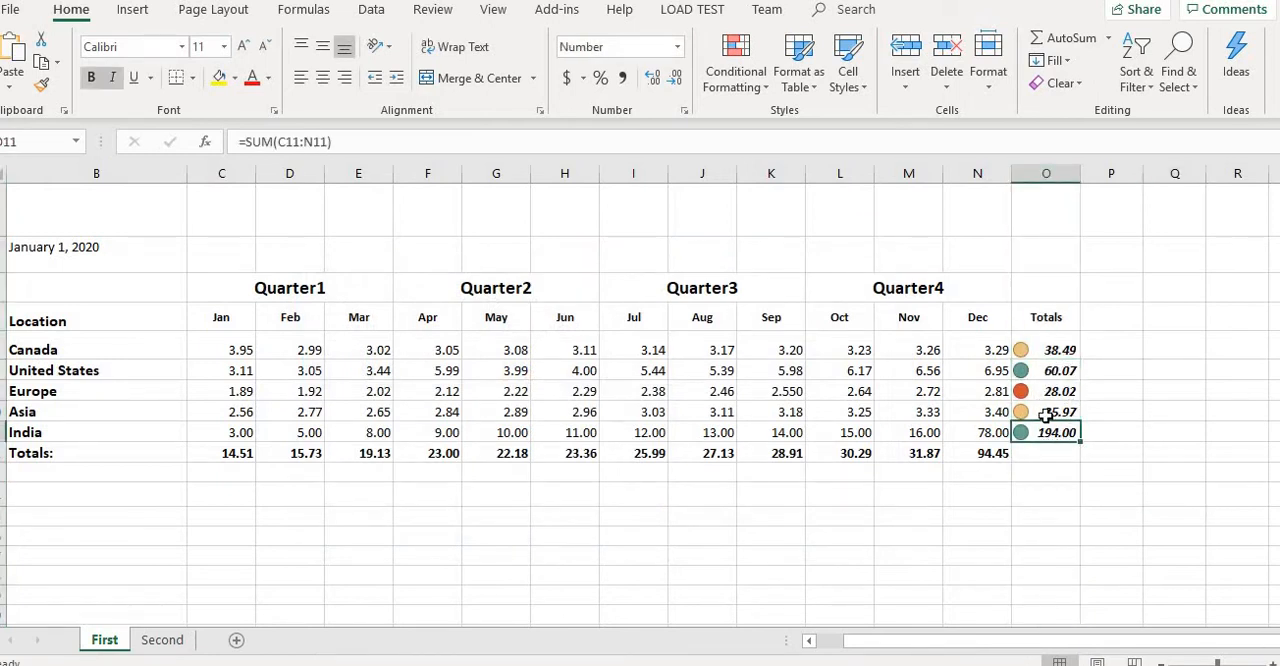
left_click(1046, 412)
left_click(1048, 345)
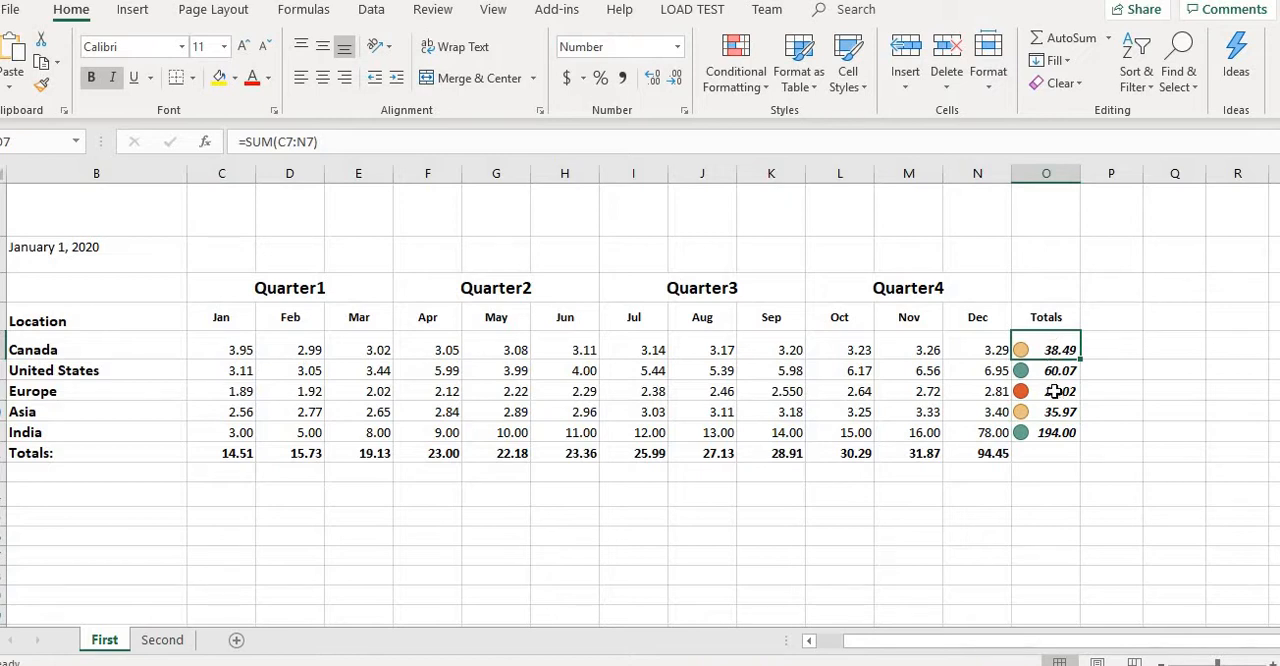
left_click(1048, 373)
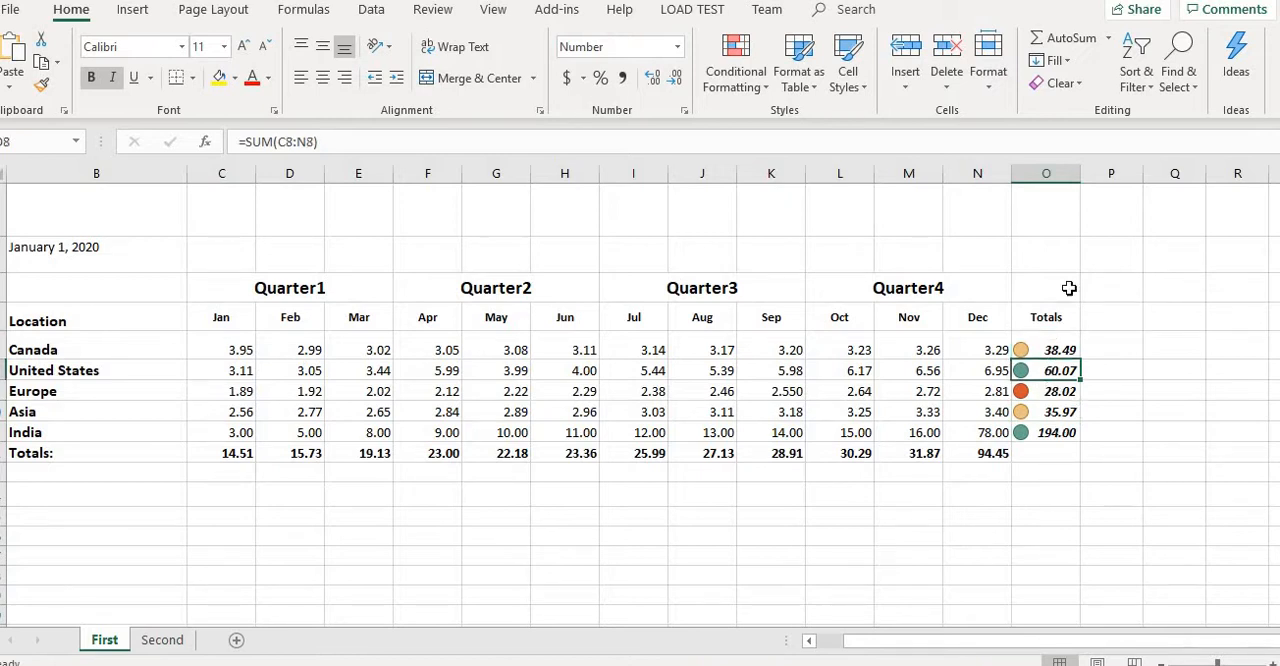
- Clear the icon set rule from the Totals column (O) only
left_click(1048, 170)
left_click(752, 92)
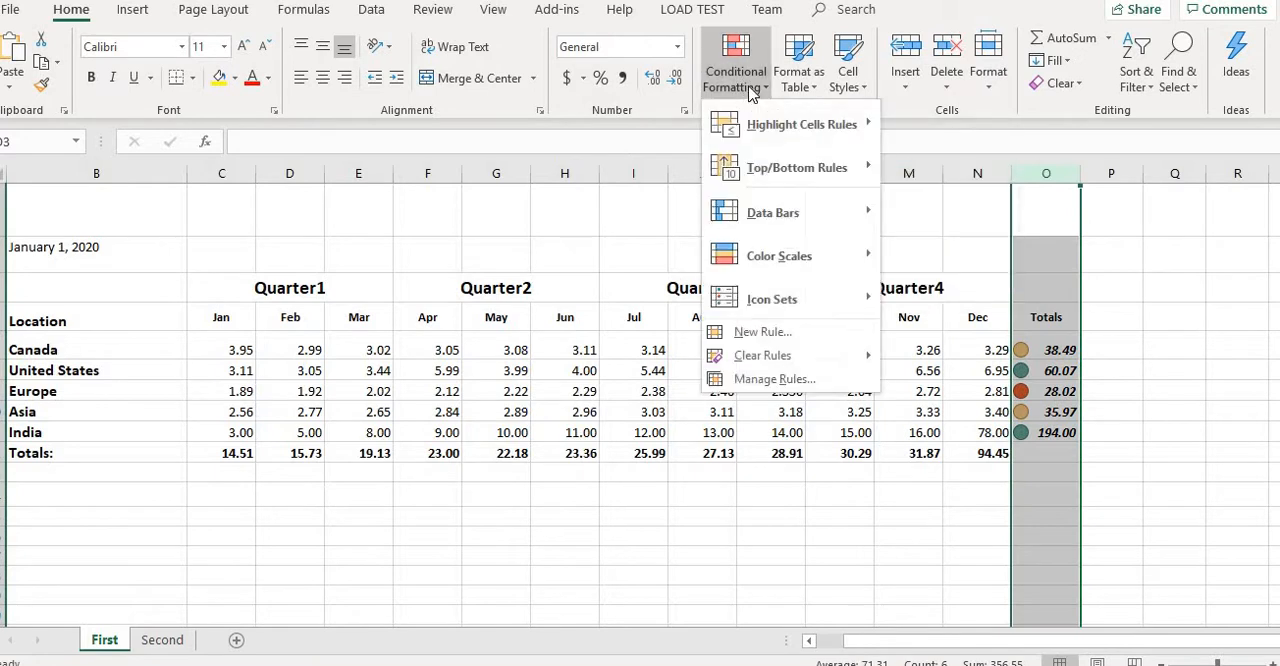
mouse_move(851, 357)
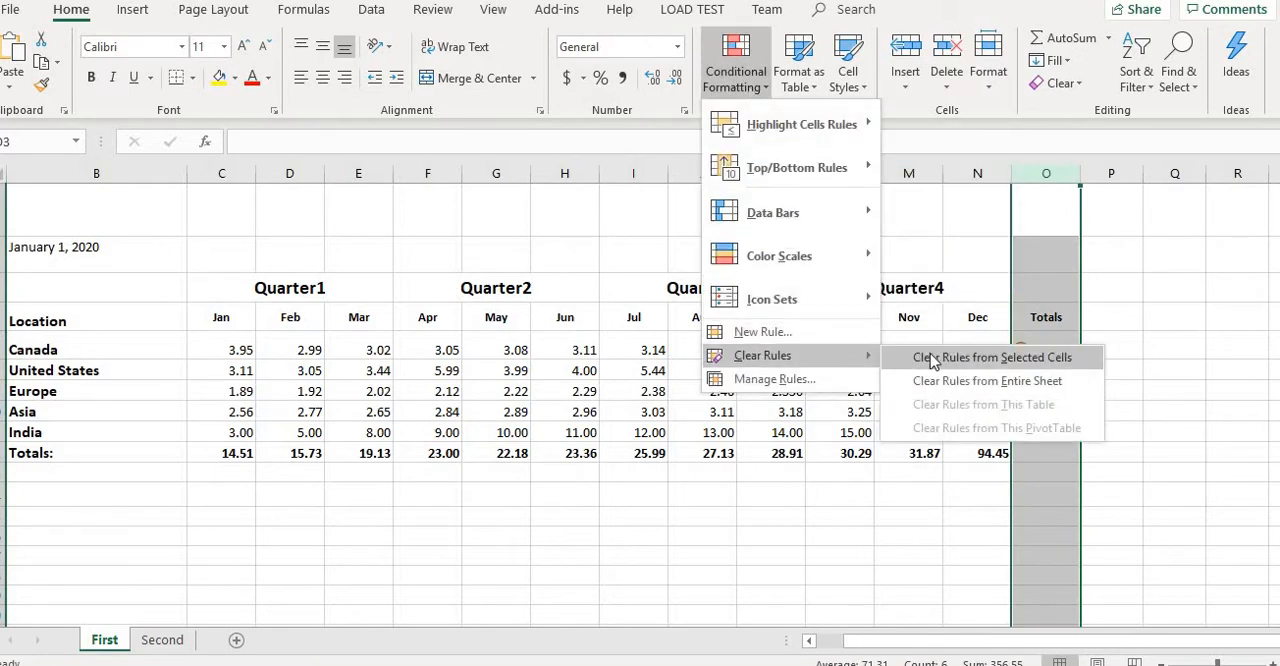
left_click(996, 357)
left_click(983, 500)
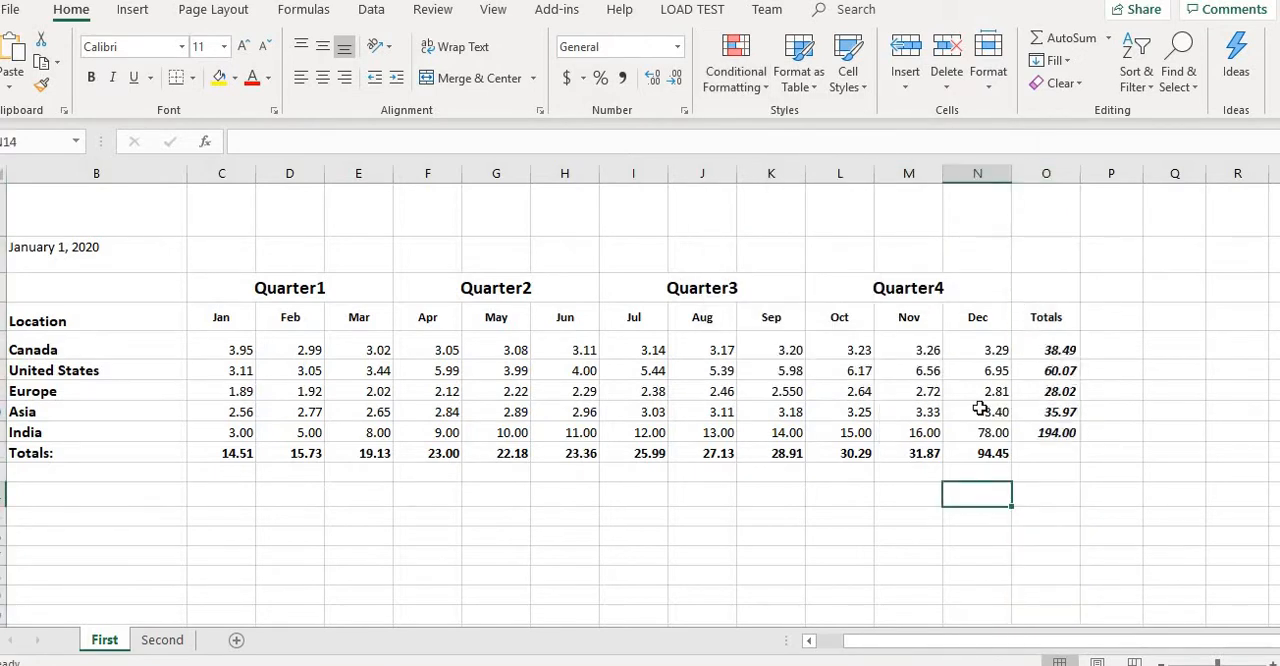
- Enter the title "This is Demo" in cell G3 above the quarter headings
left_click(481, 212)
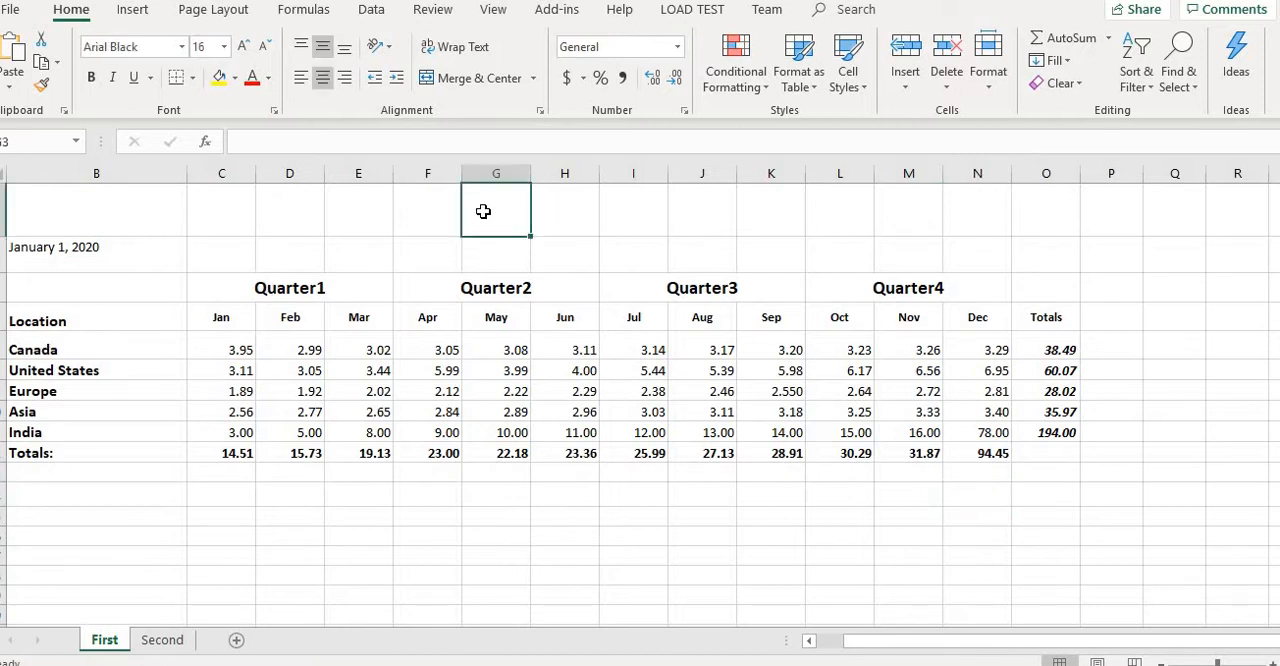
type("This")
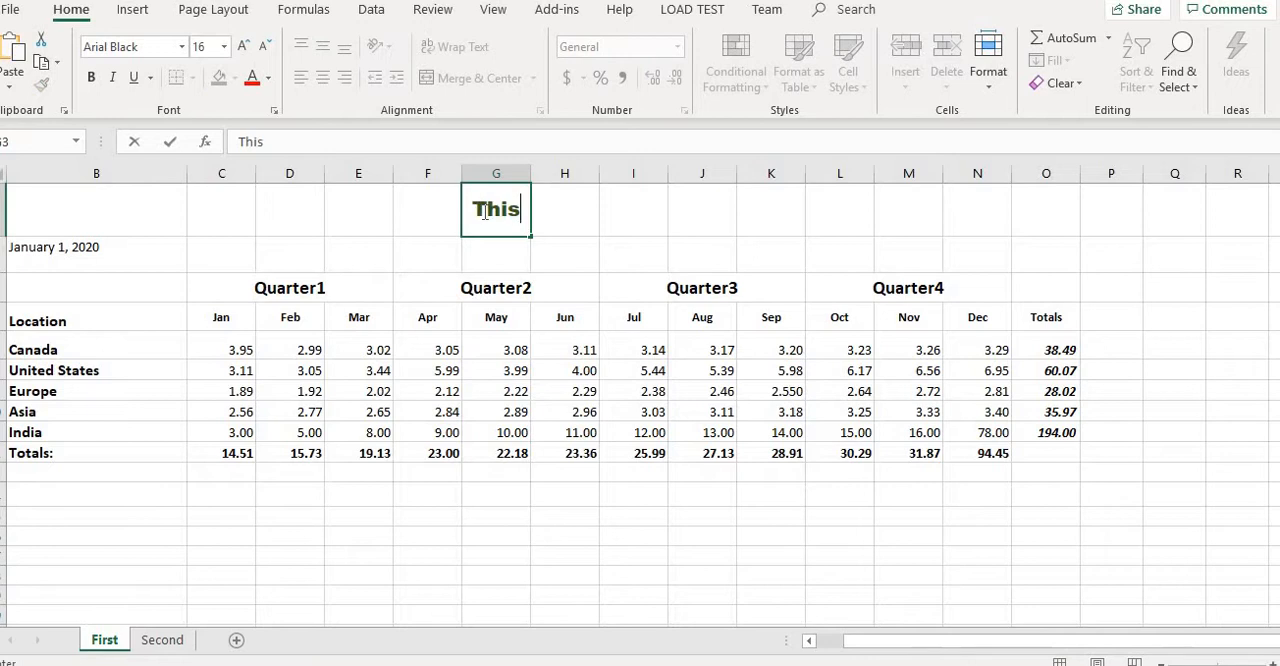
type(" is Demo")
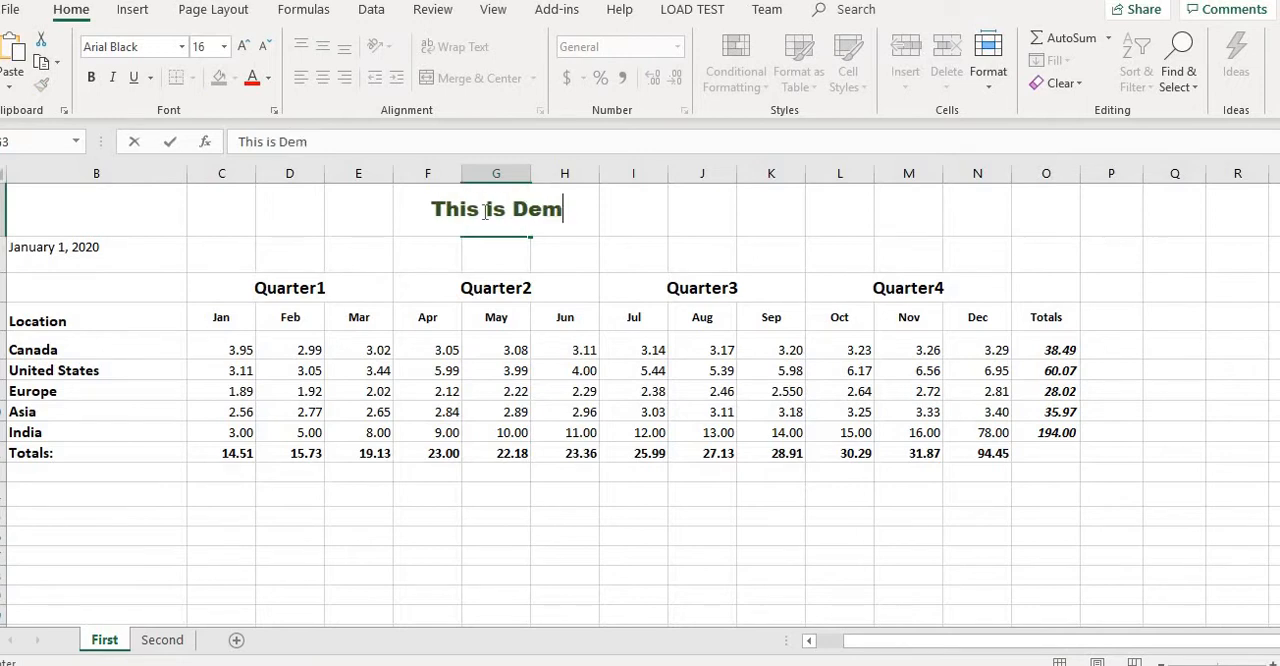
left_click(649, 259)
left_click(493, 207)
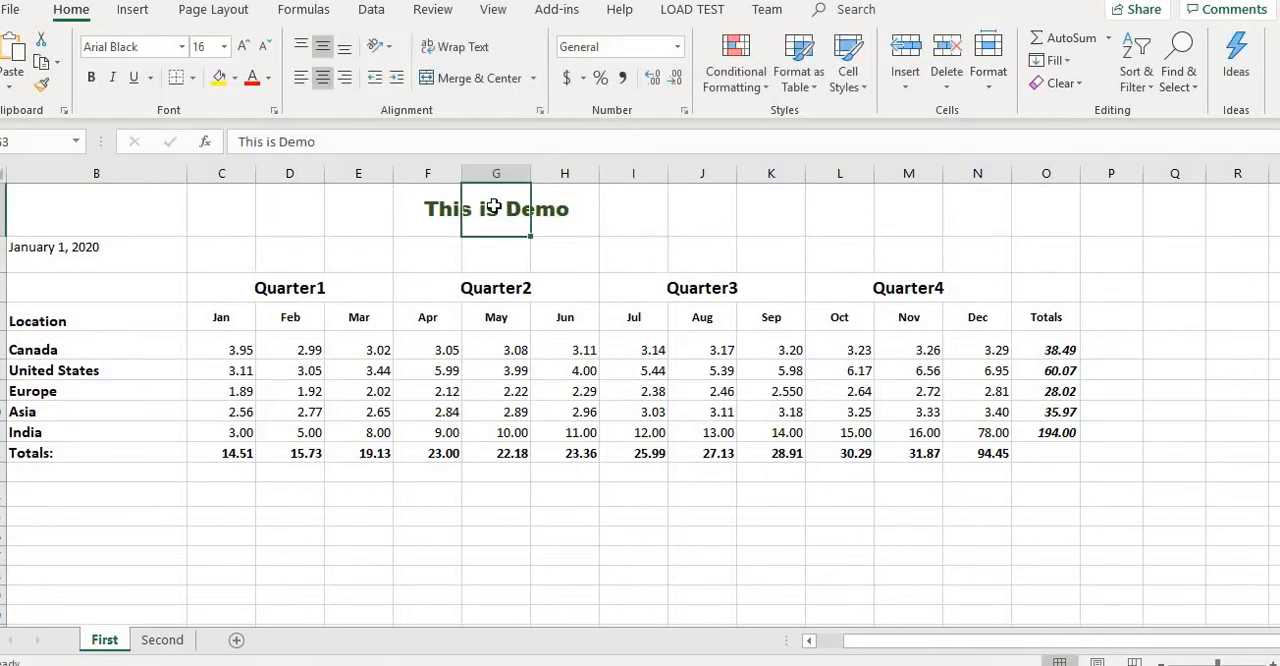
- Merge and center the title row across cells D3 to K3
left_click(300, 209)
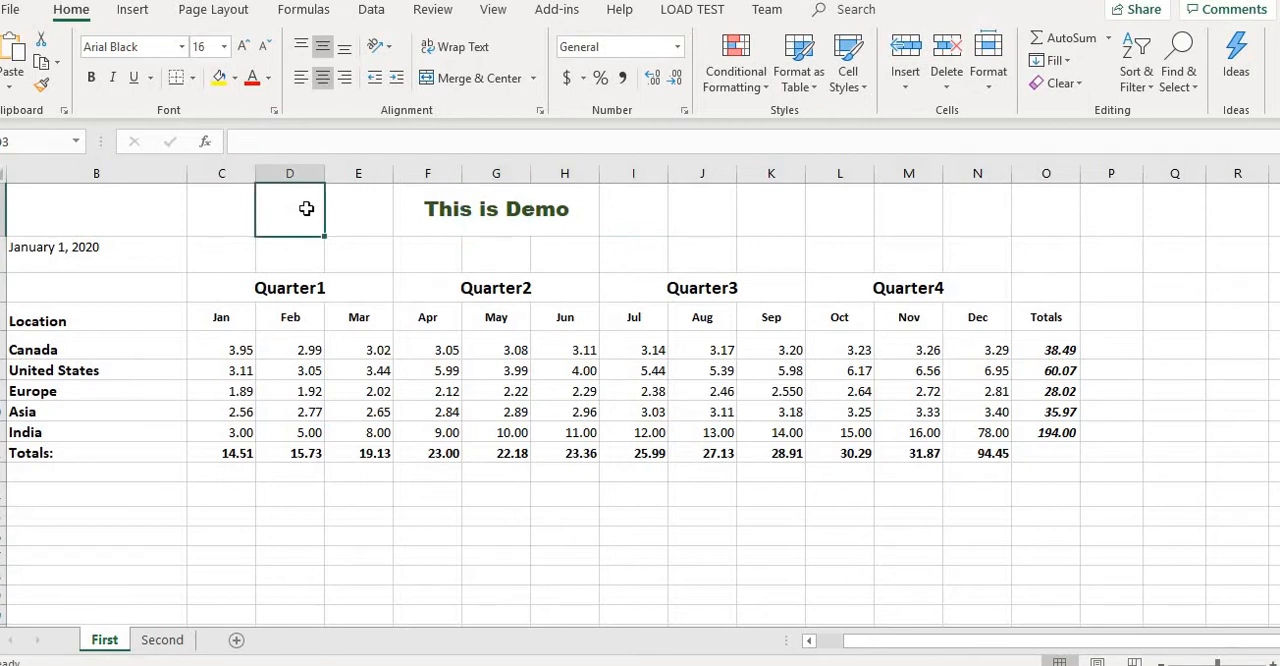
key("shift+Right")
key("shift+Right")
key("shift+Right")
key("shift+Right")
key("shift+Right")
key("shift+Right")
key("shift+Right")
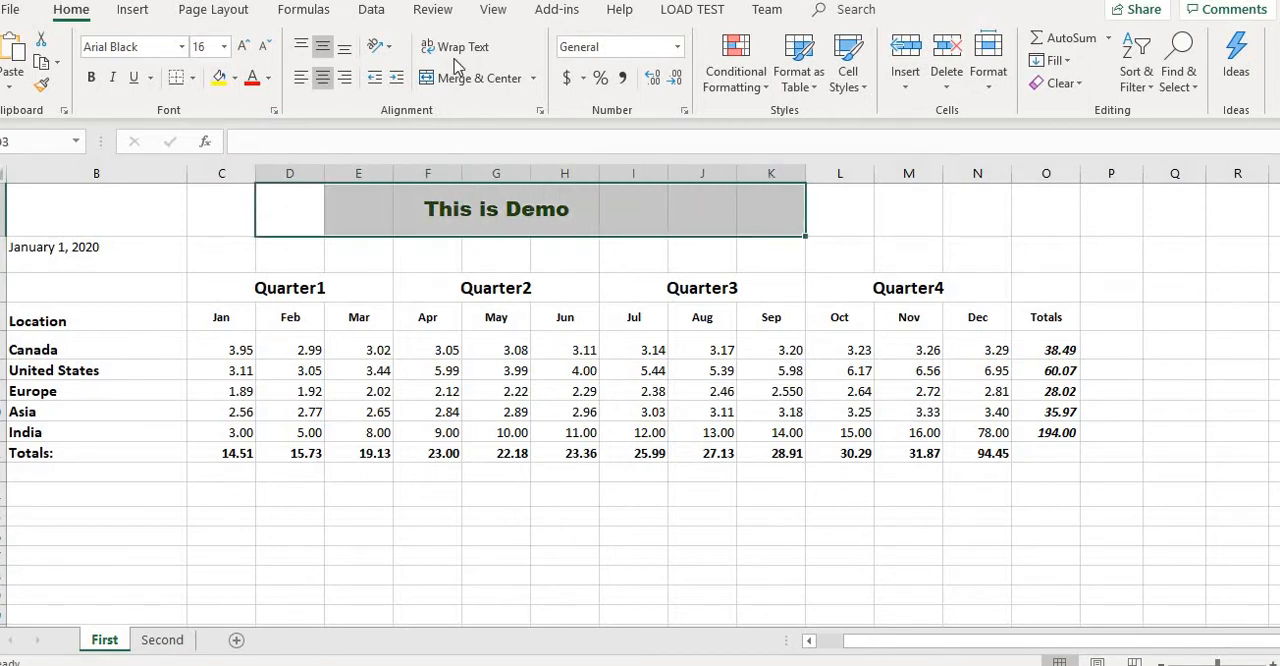
left_click(445, 79)
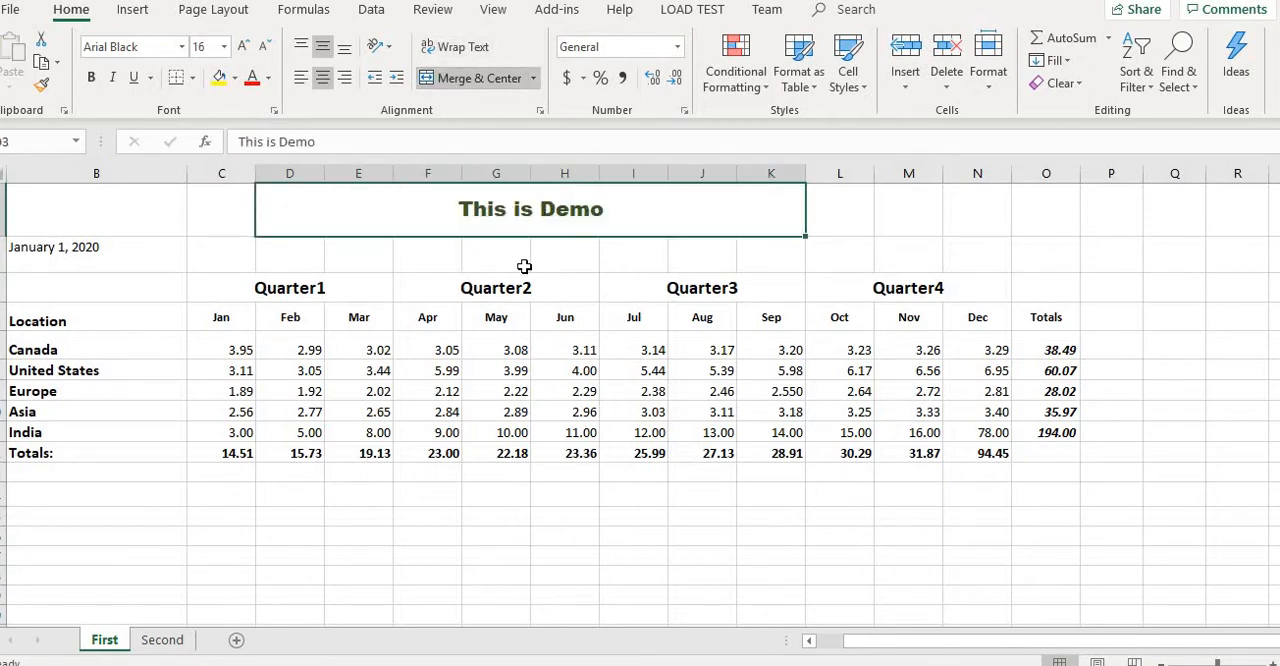
left_click(460, 259)
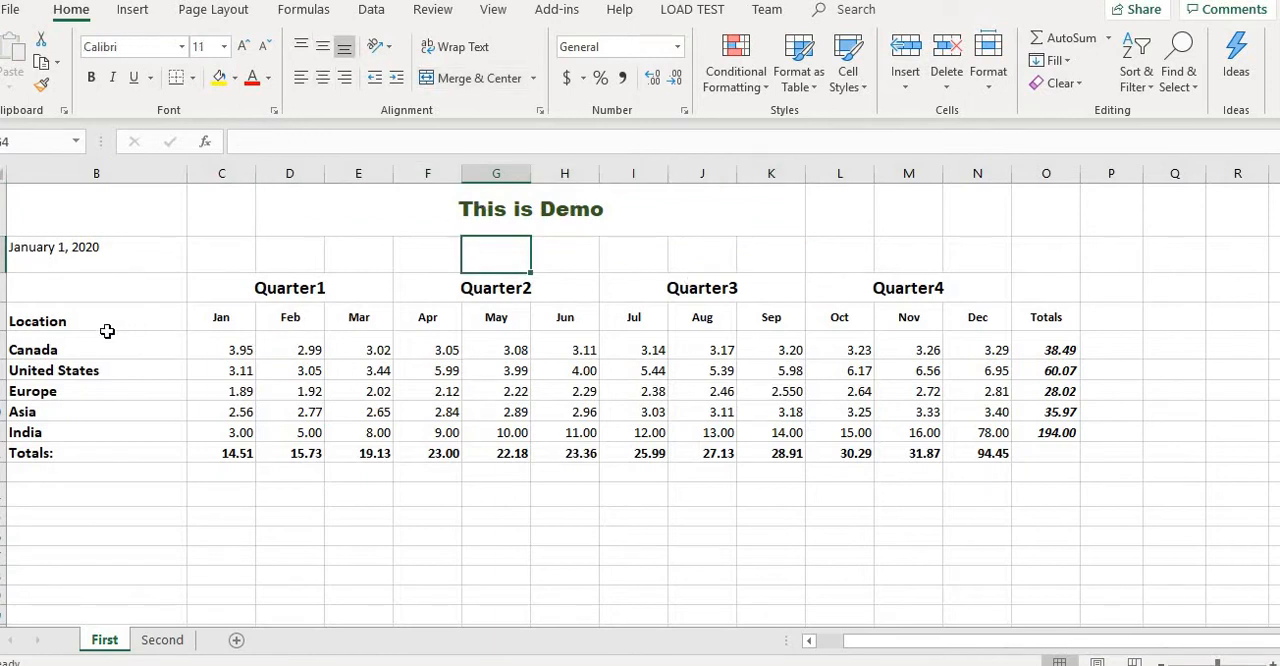
- Try to set borders for the whole table range B5 to O12, including the quarter headings, through the detailed border settings
left_click(71, 291)
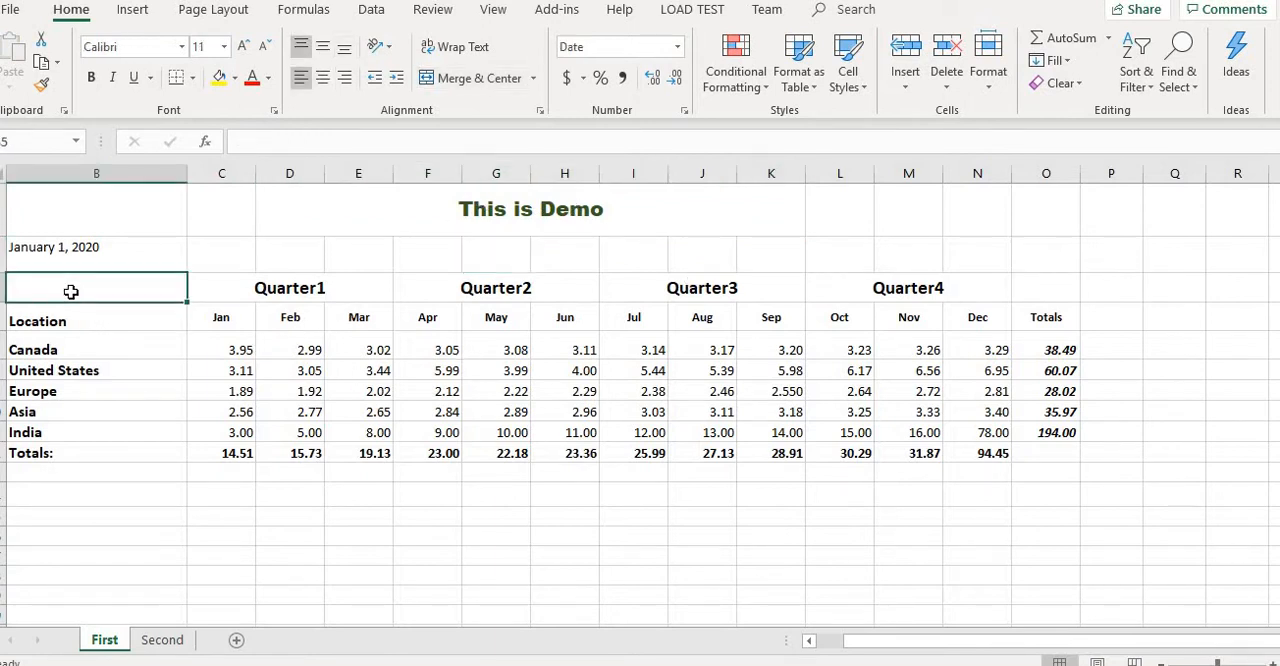
key("shift+Right")
key("shift+Right")
key("shift+Right")
key("shift+Right")
key("shift+Right")
key("shift+Right")
key("shift+Right")
key("shift+Right")
key("shift+Right")
key("shift+Right")
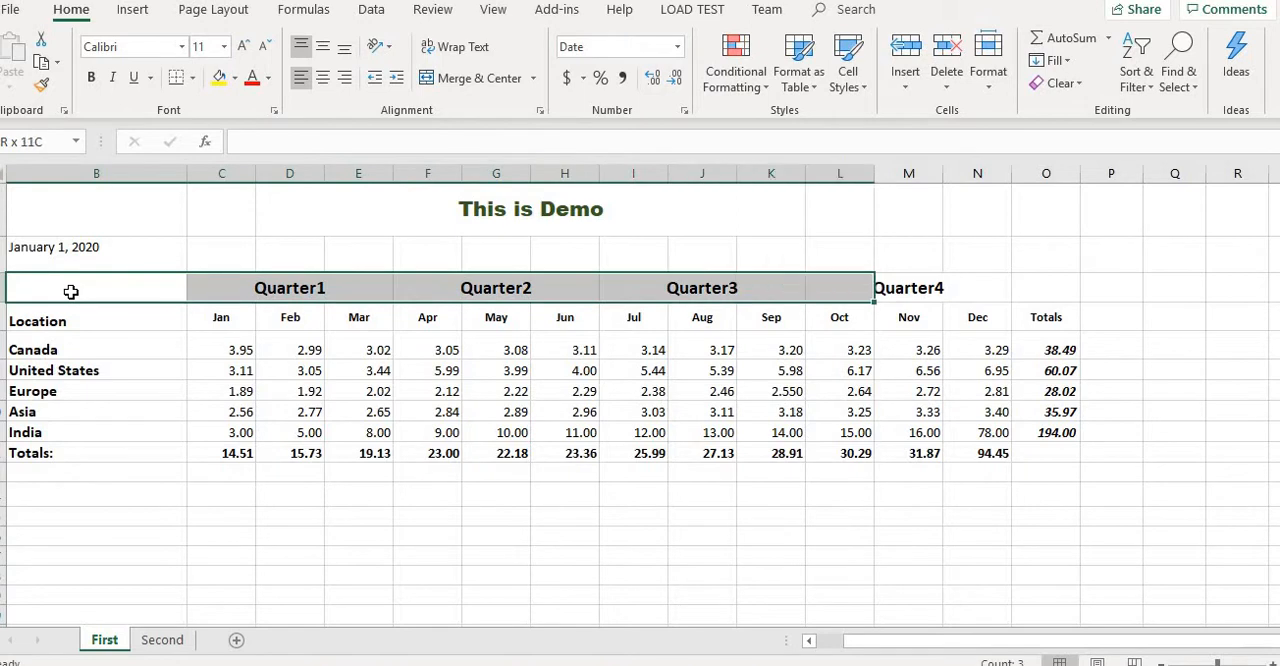
key("shift+Right")
key("shift+Right")
key("shift+Right")
key("shift+Down")
key("shift+Down")
key("shift+Down")
key("shift+Down")
key("shift+Down")
key("shift+Down")
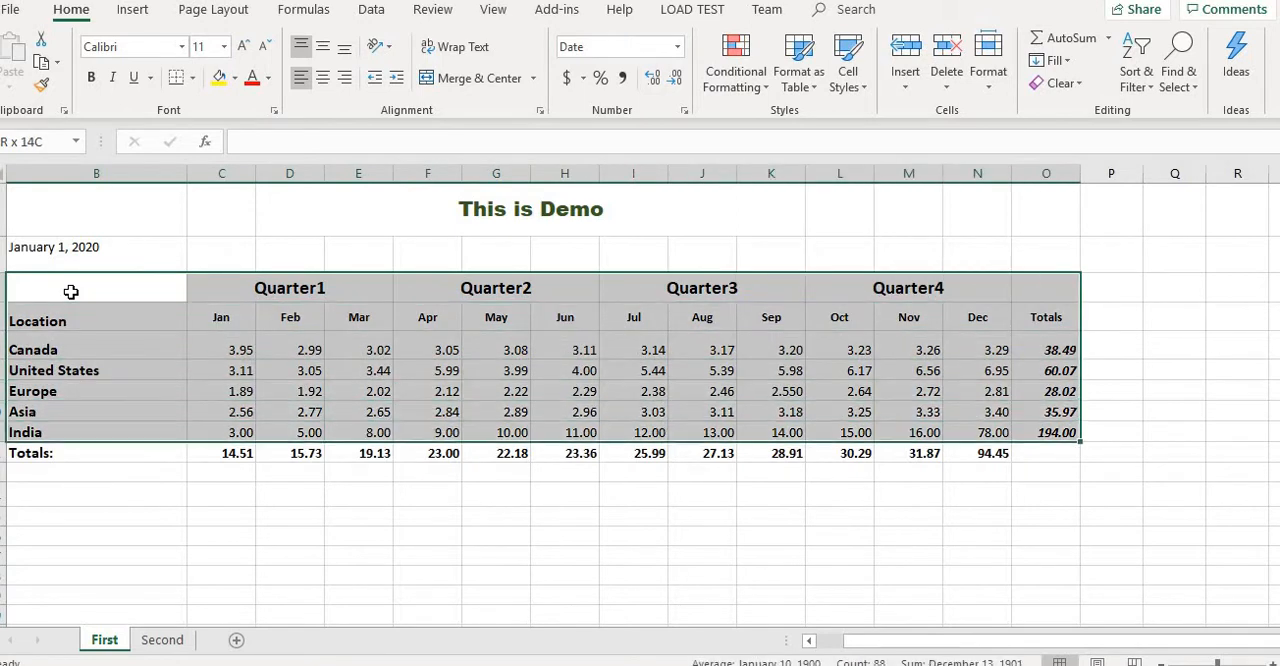
key("shift+Down")
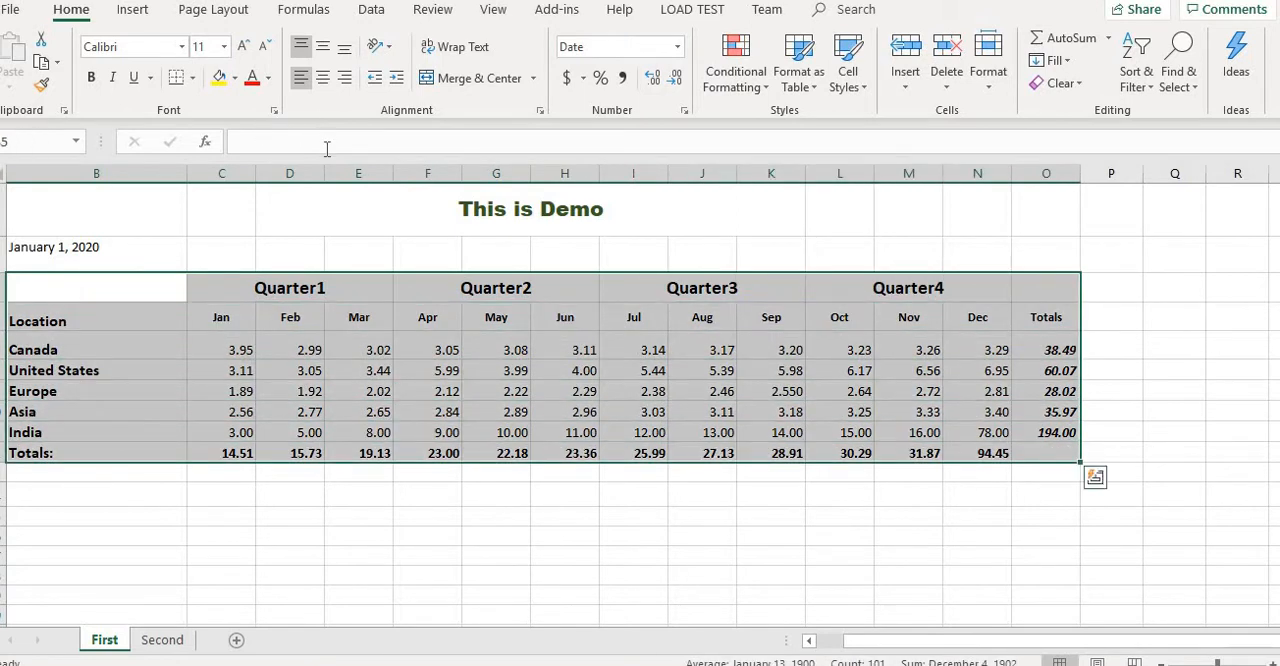
left_click(192, 77)
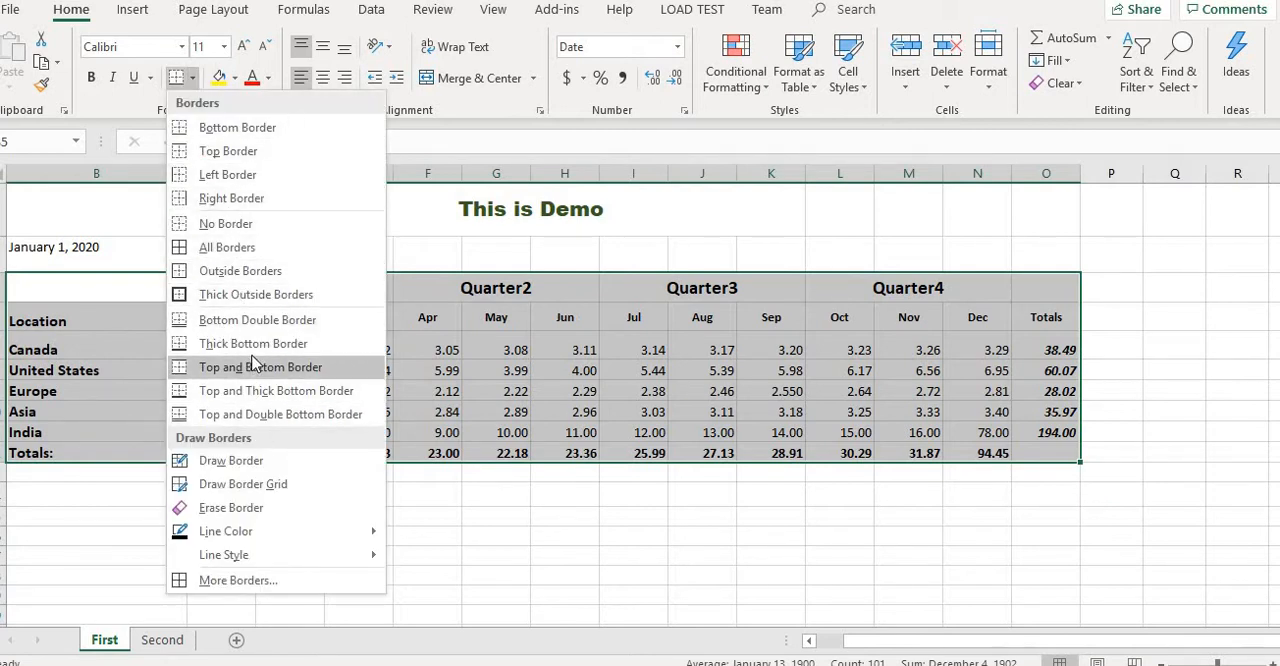
left_click(257, 580)
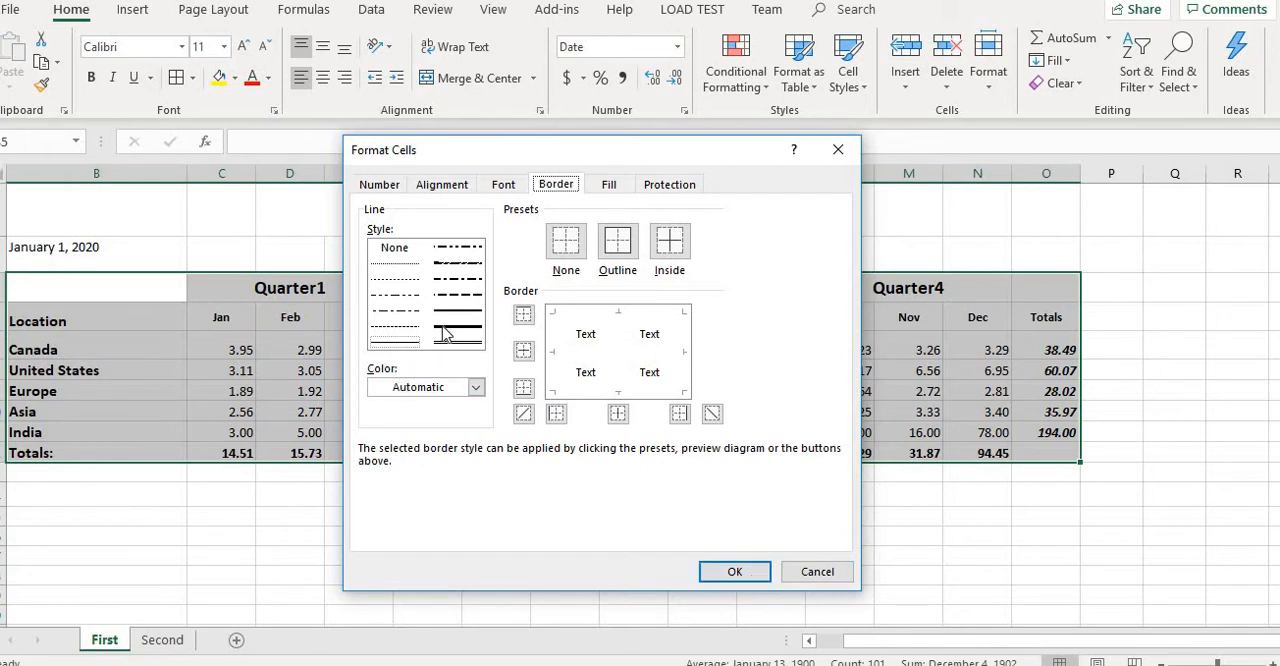
left_click(734, 573)
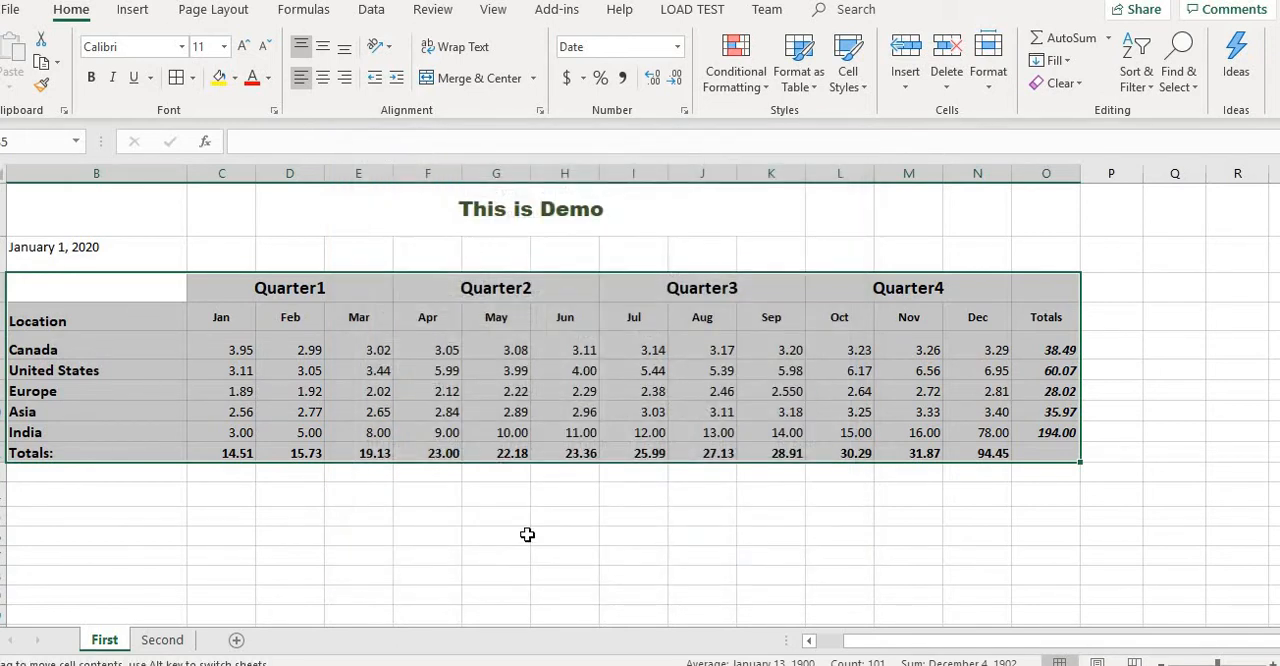
left_click(496, 542)
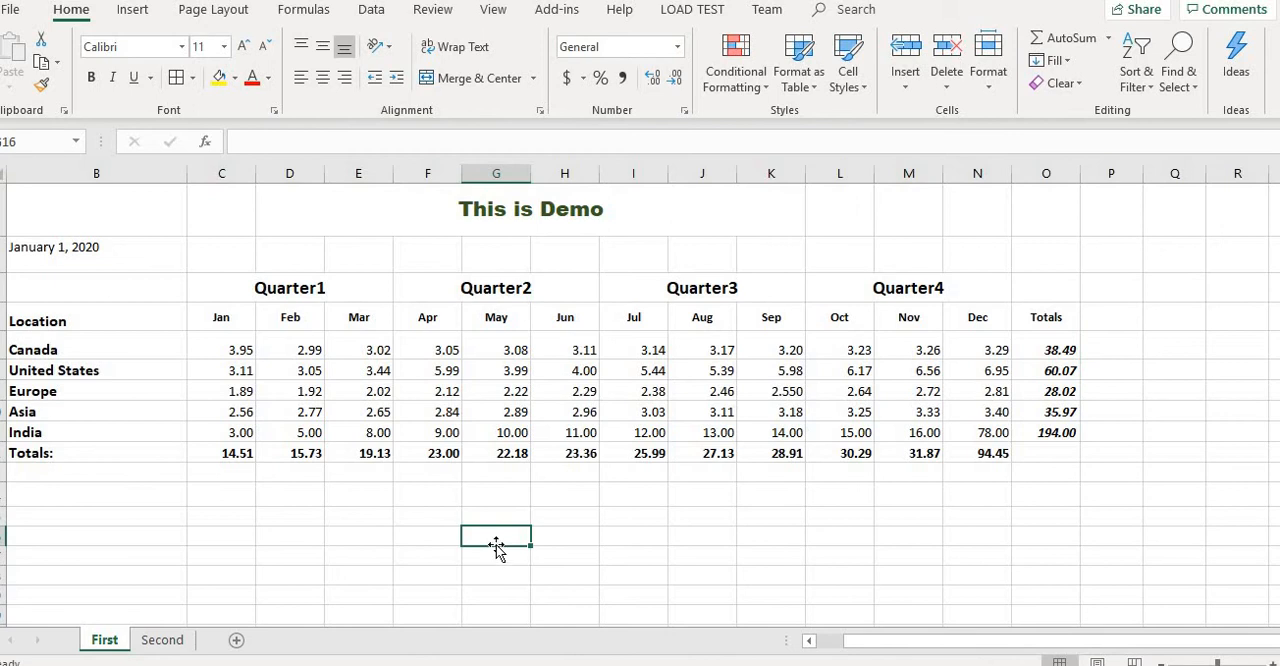
- Try once more to set borders for the range B5 to O12 in the cell format settings
left_click(54, 288)
key("shift+Right")
key("shift+Right")
key("shift+Right")
key("shift+Right")
key("shift+Right")
key("shift+Right")
key("shift+Right")
key("shift+Right")
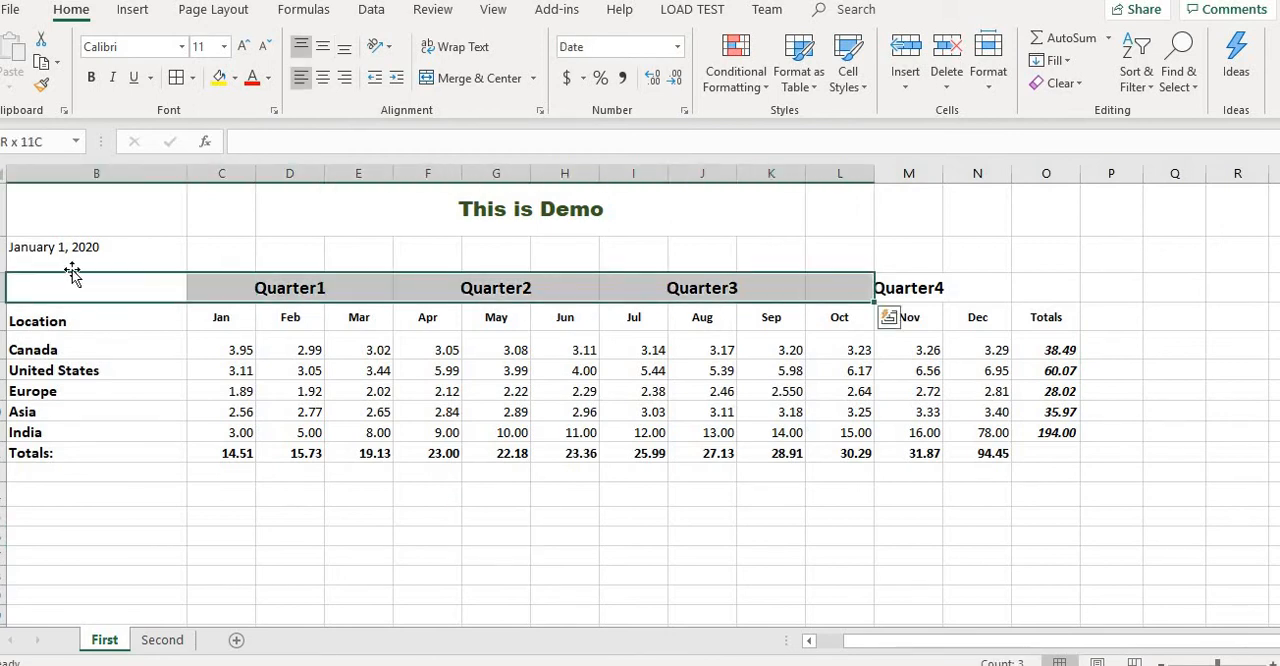
key("shift+Right")
key("shift+Right")
key("shift+Right")
key("shift+Down")
key("shift+Down")
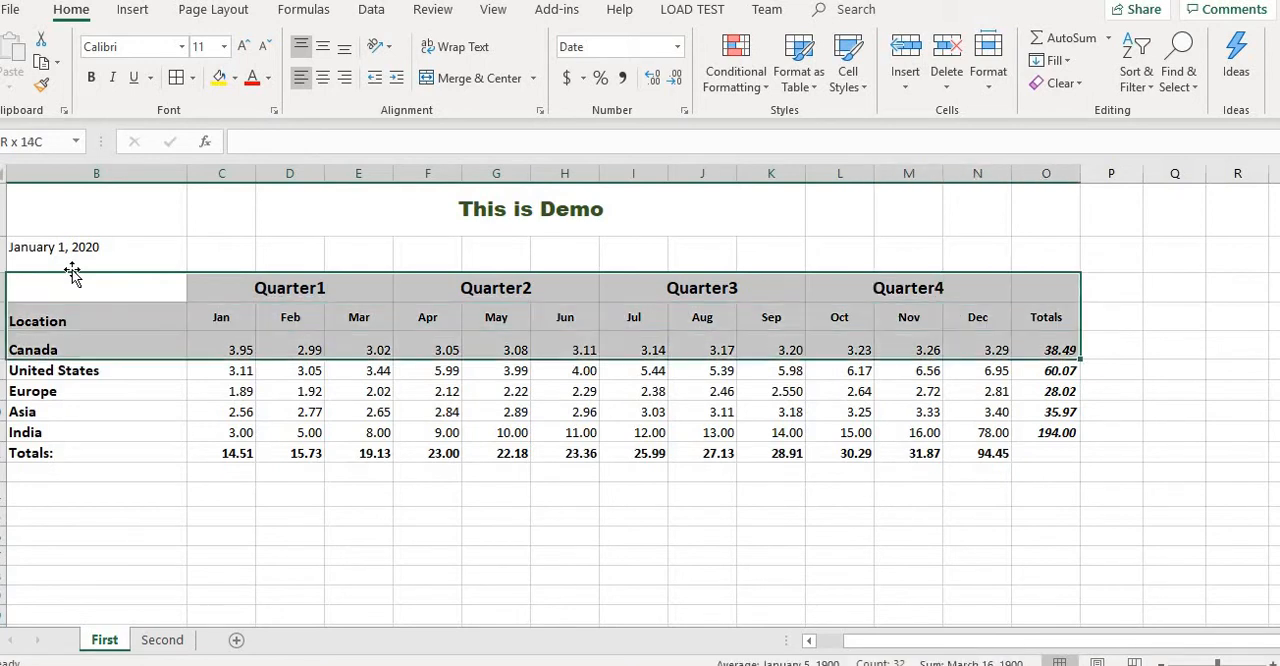
key("shift+Down")
key("shift+Down")
key("shift+Down")
key("shift+Down")
key("shift+Down")
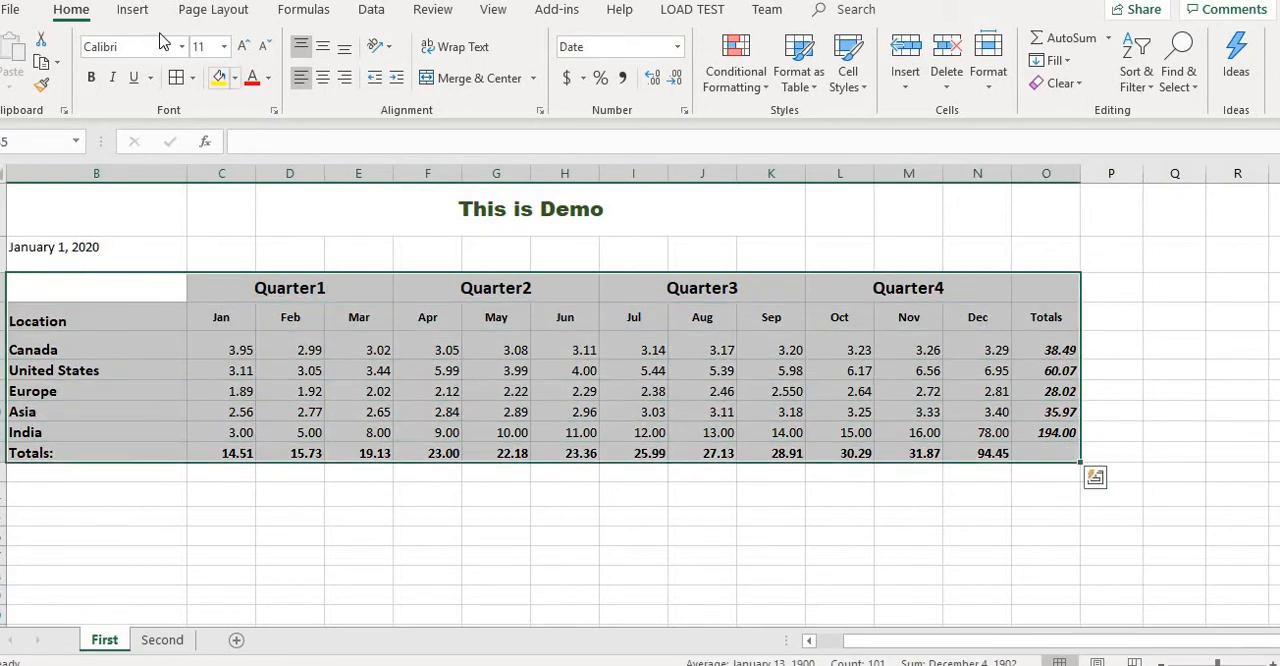
key("ctrl+1")
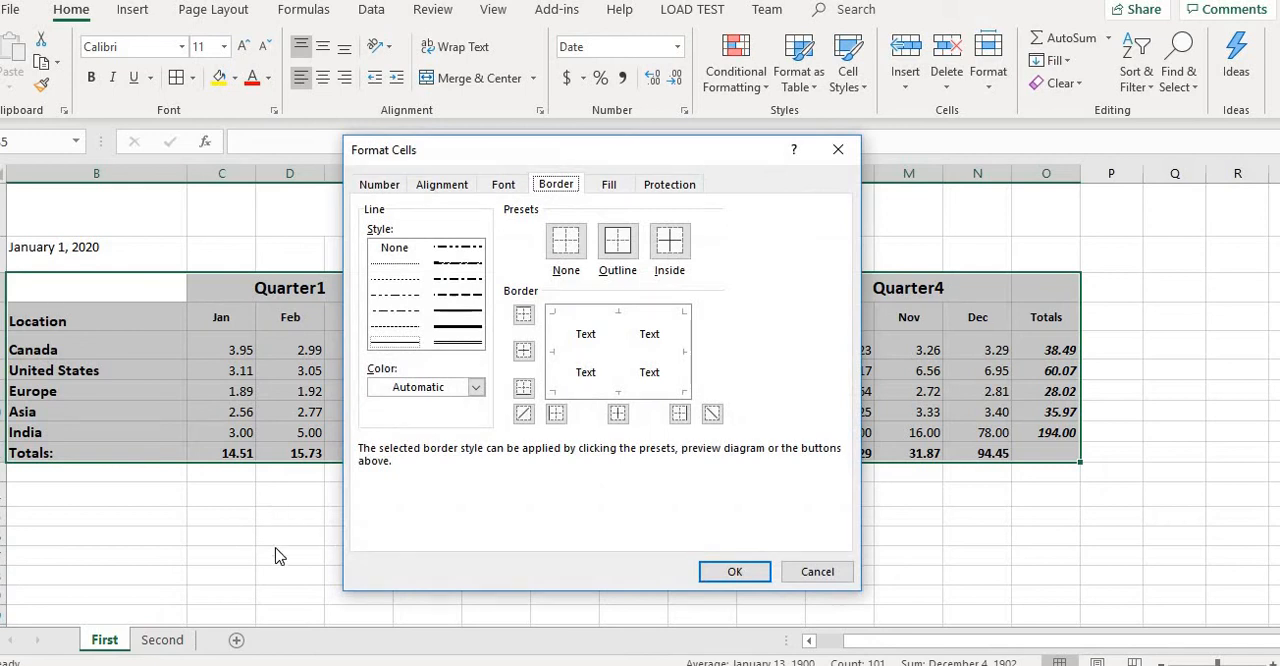
left_click(722, 577)
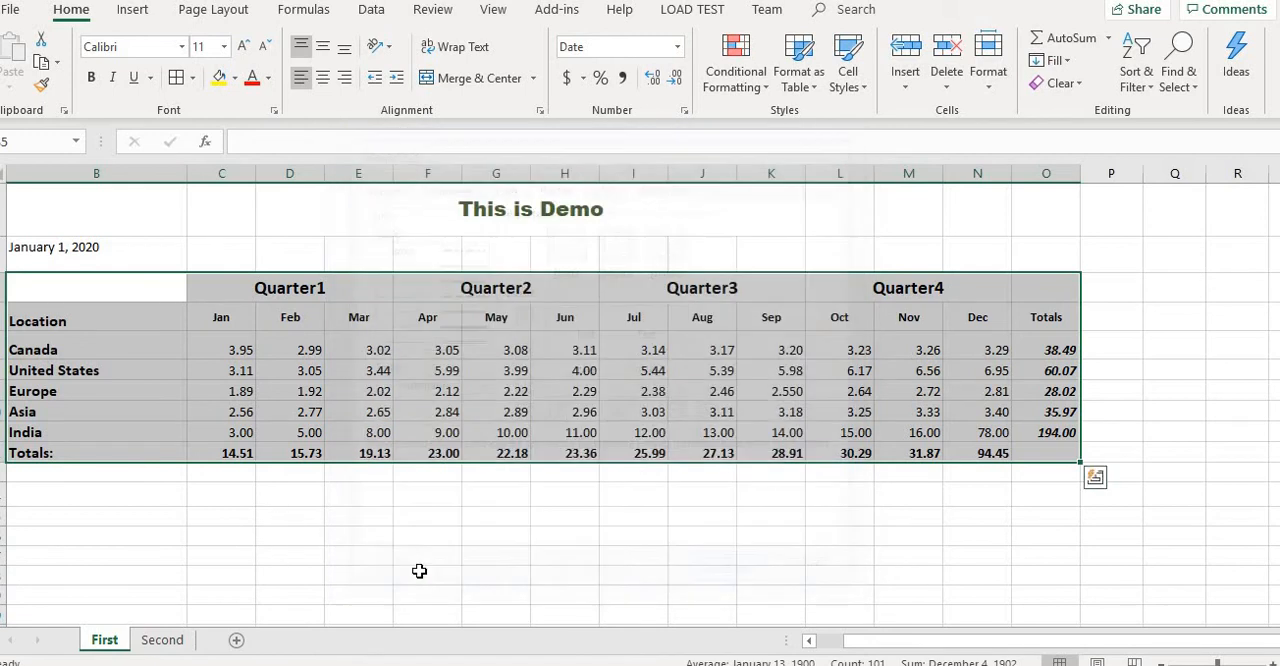
left_click(321, 523)
left_click(270, 421)
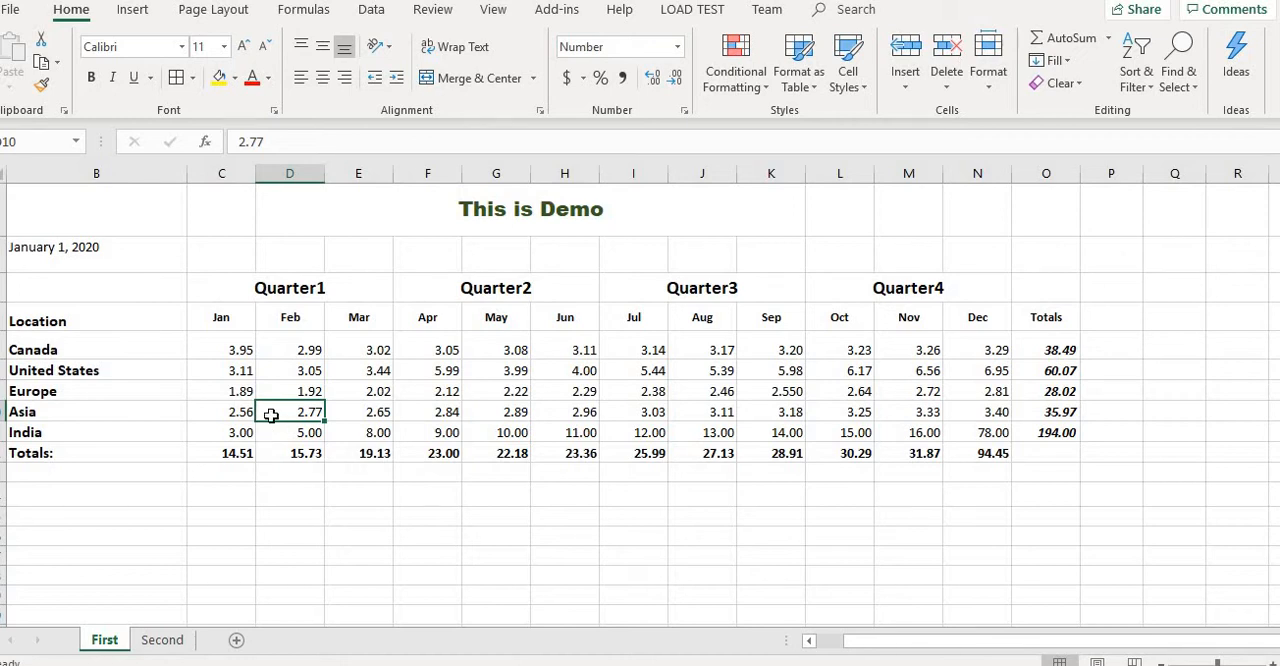
- Apply Thick Outside Borders to the range B6 to P12, from the Location heading row through the bottom Totals row
left_click(59, 318)
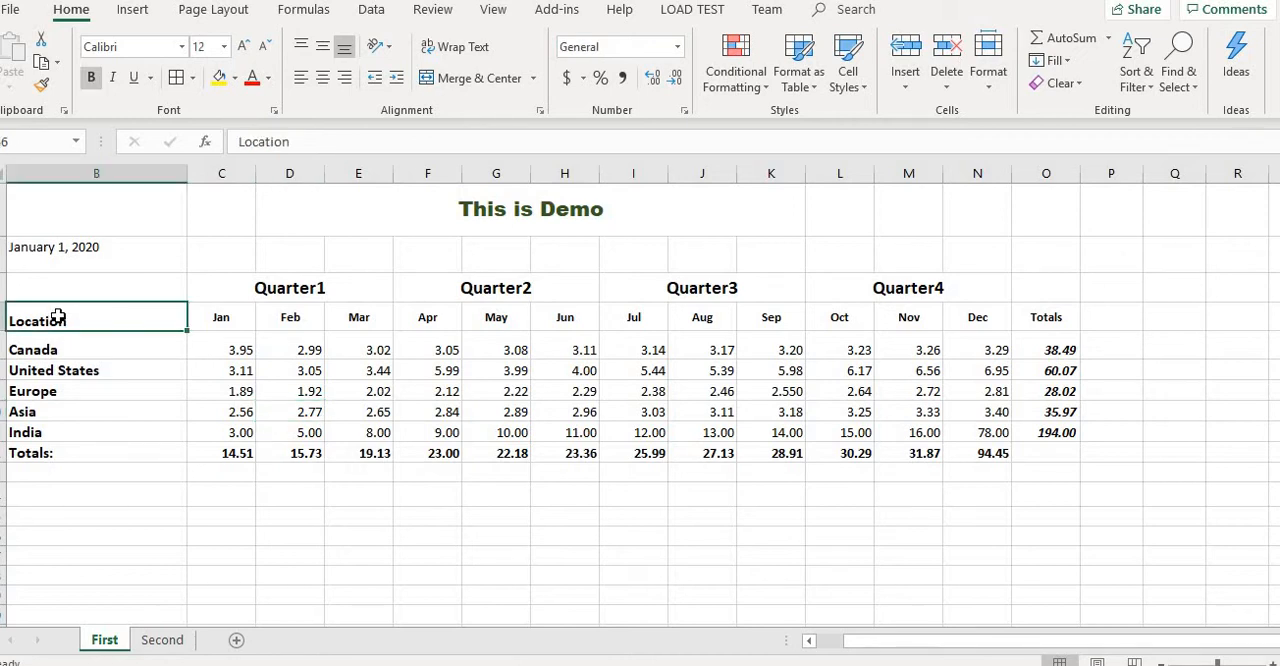
key("shift+Right")
key("shift+Right")
key("shift+Right")
key("shift+Right")
key("shift+Right")
key("shift+Right")
key("shift+Right")
key("shift+Right")
key("shift+Right")
key("shift+Right")
key("shift+Right")
key("shift+Right")
key("shift+Right")
key("shift+Right")
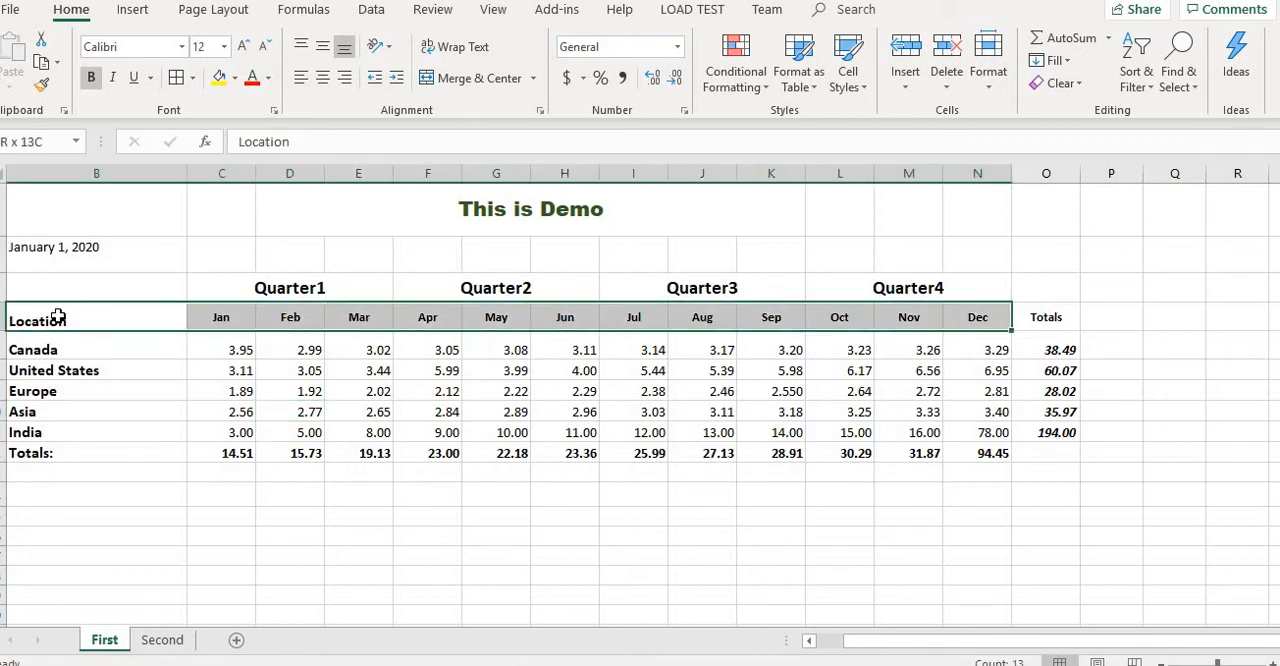
key("shift+Down")
key("shift+Down")
key("shift+Down")
key("shift+Down")
key("shift+Down")
key("shift+Down")
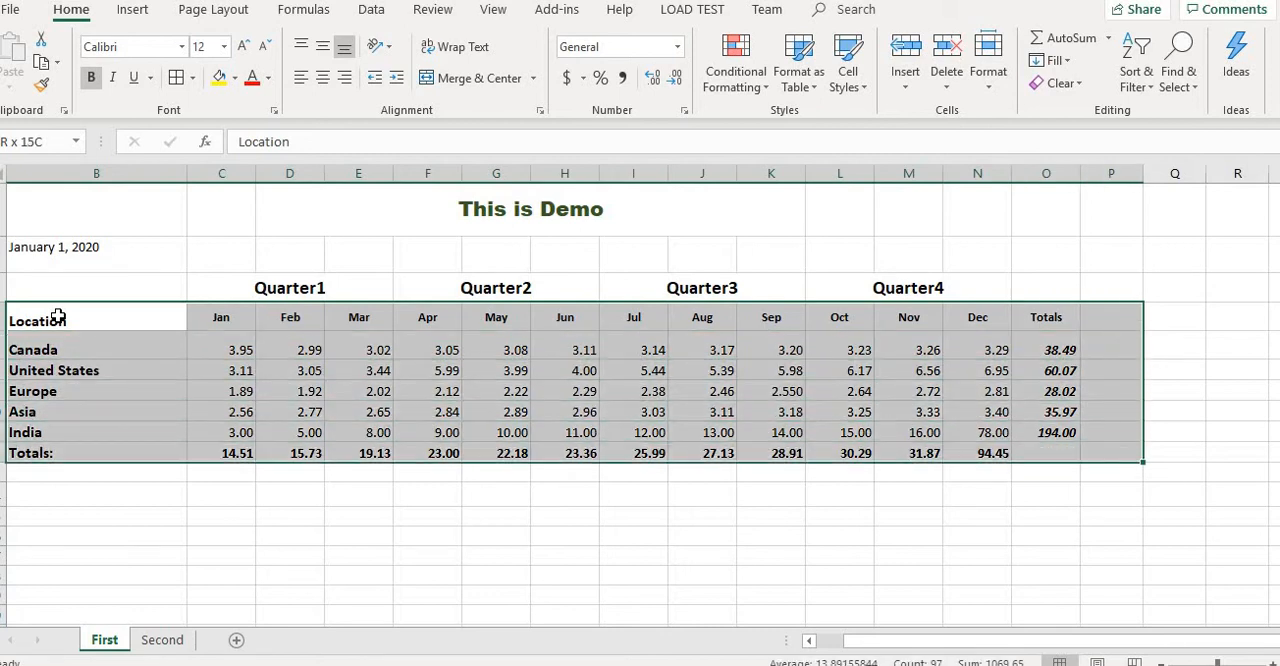
key("ctrl+1")
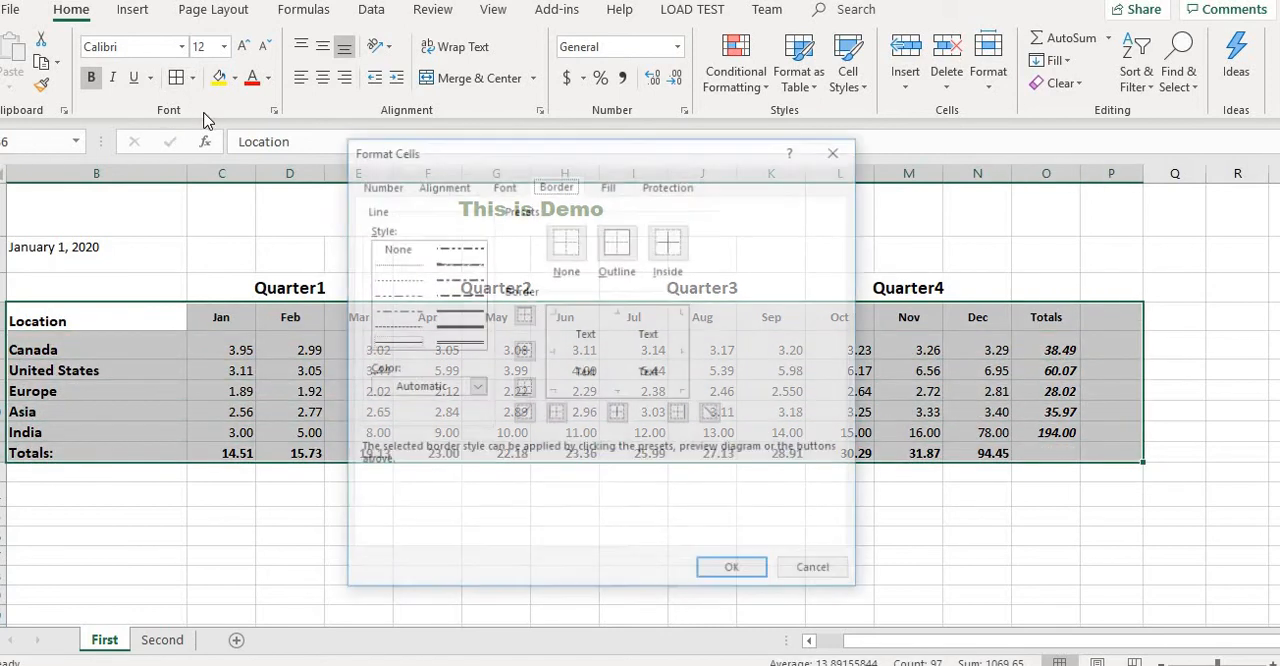
left_click(838, 148)
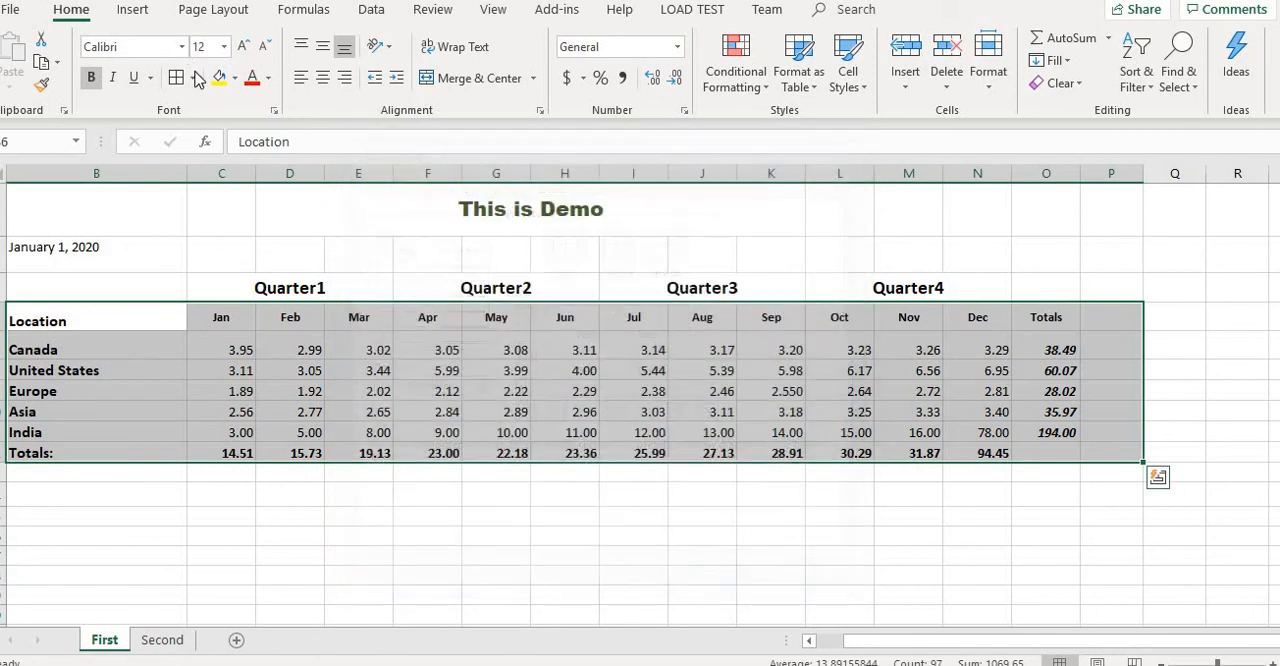
left_click(192, 78)
left_click(215, 292)
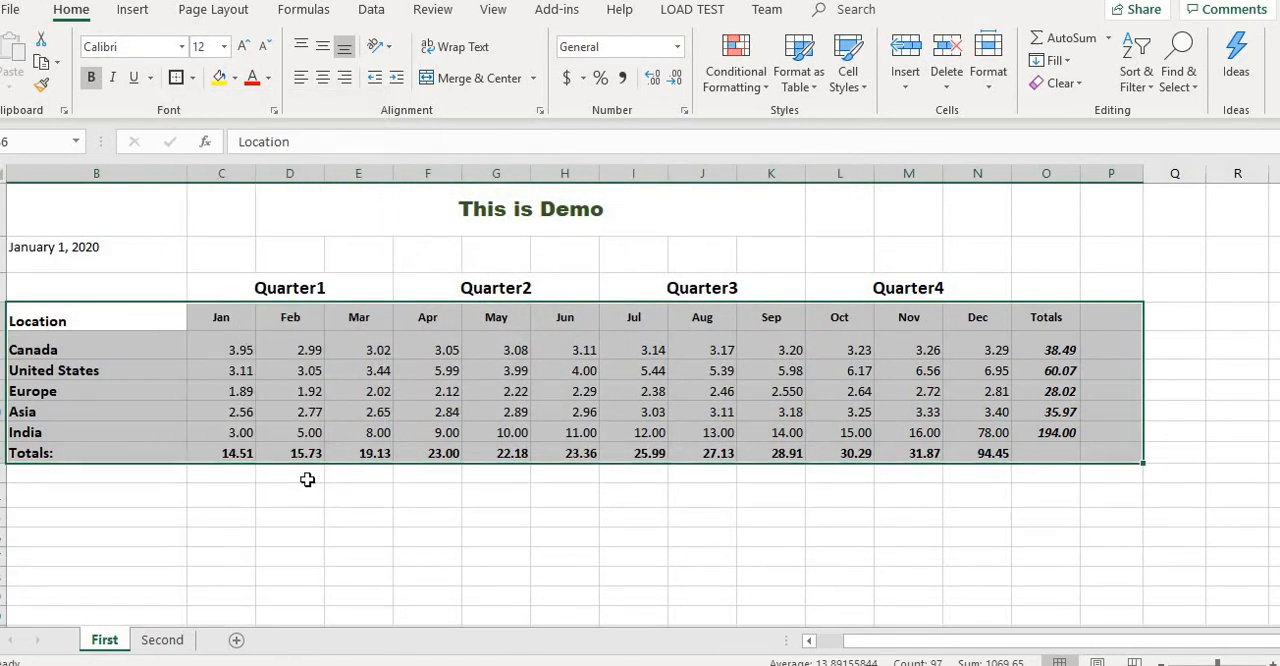
left_click(358, 556)
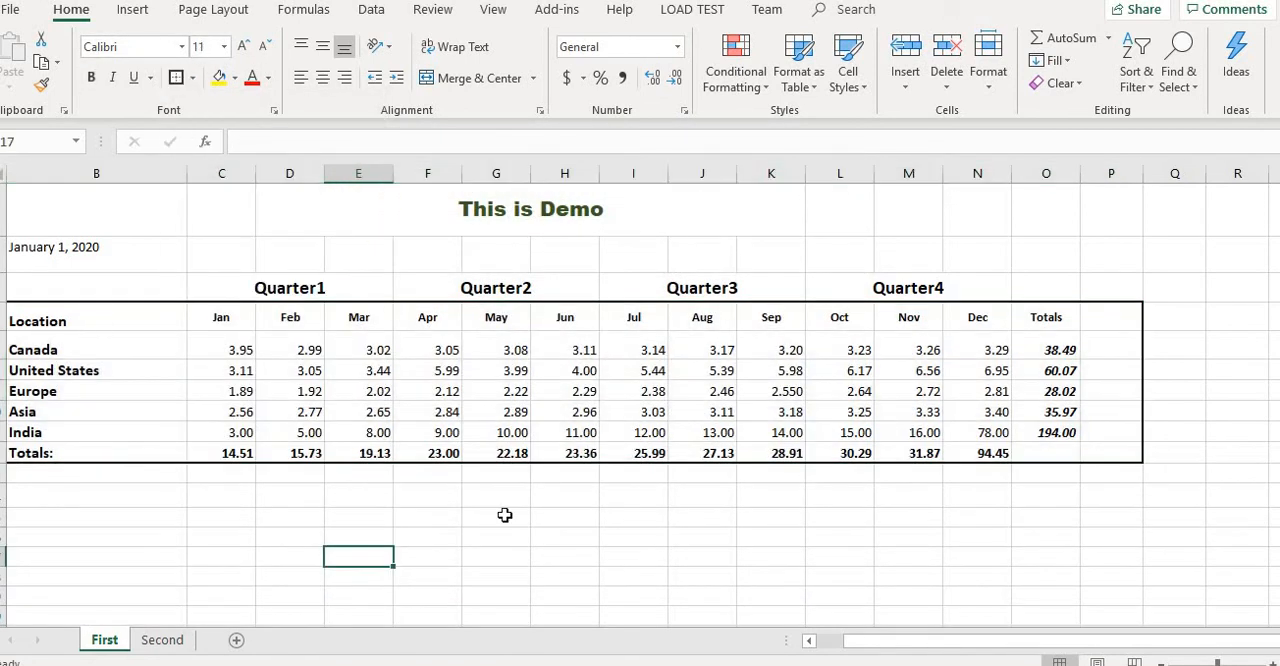
left_click(890, 410)
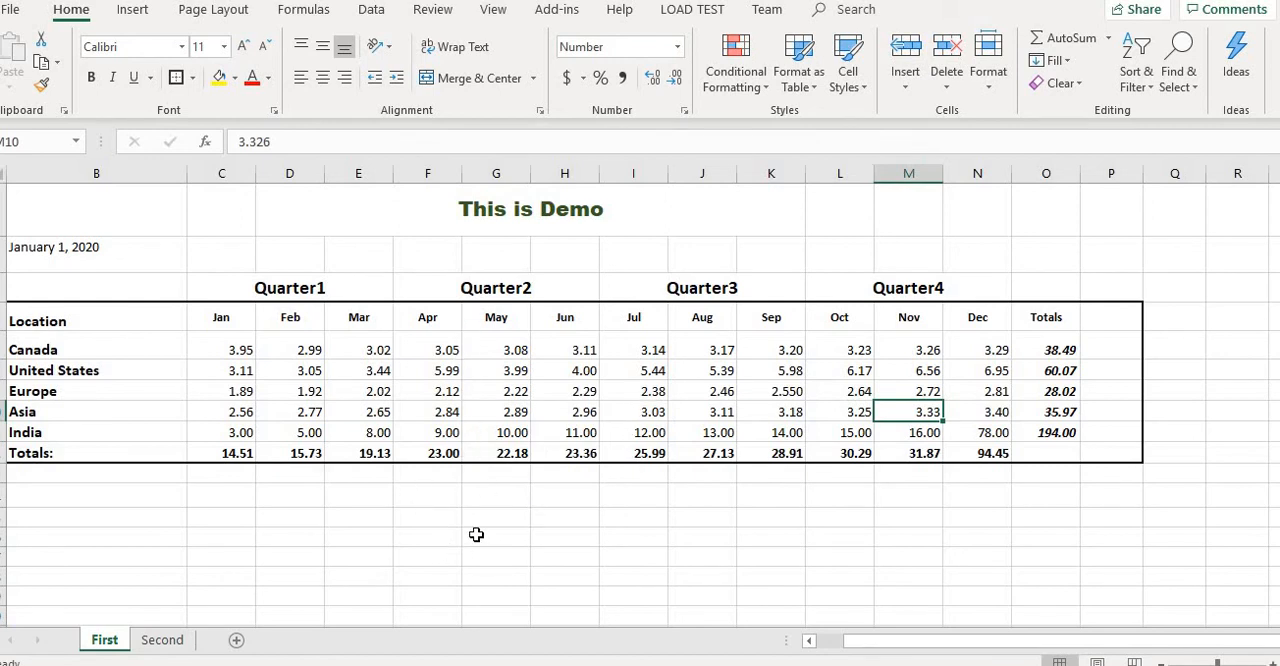
- Enter the sample text "dsfsfsfsdfsfsdfsdfsdfsdfasdfsd" in cell F15 below the table and wrap it within the cell
left_click(445, 519)
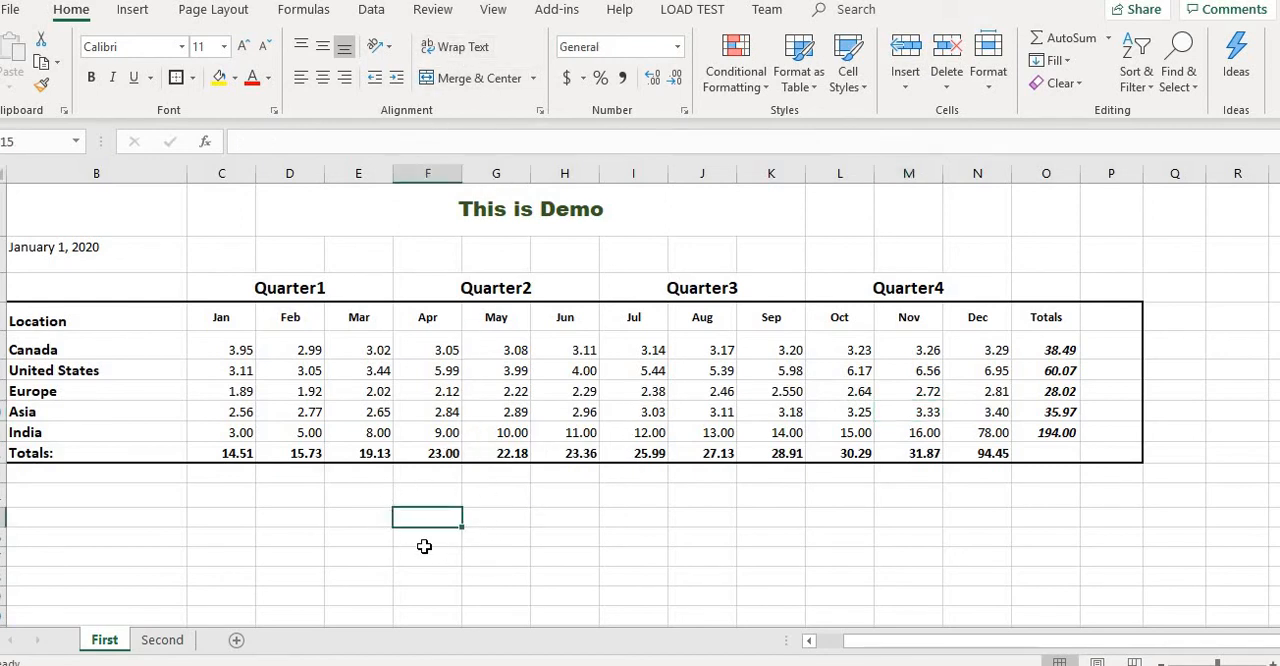
type("dsfsfsfsdfsf")
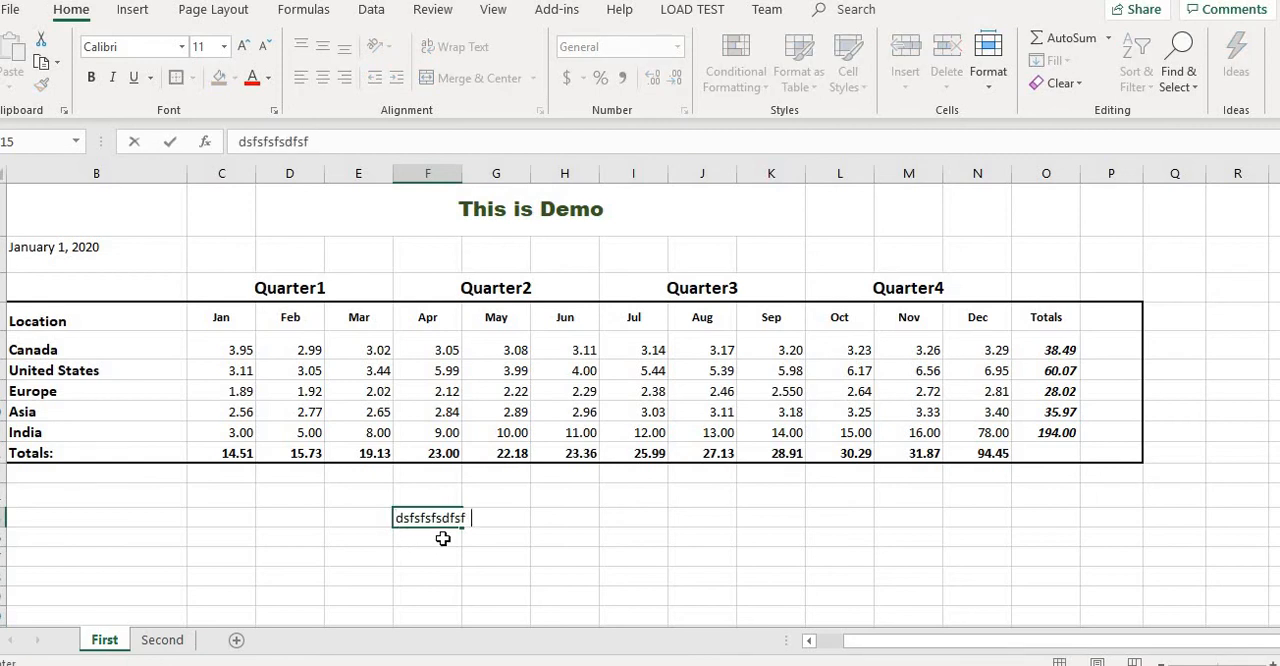
type("sdfsdfsdfsdfasdfsdfasd")
key("Return")
key("Up")
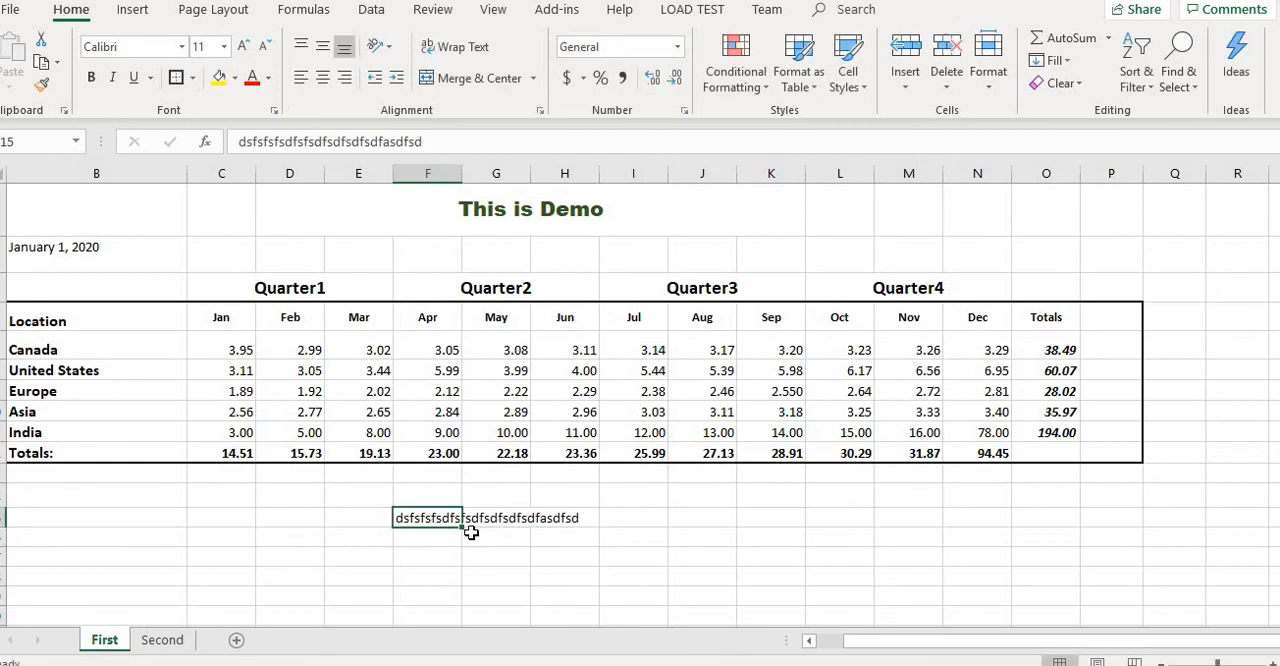
left_click(470, 47)
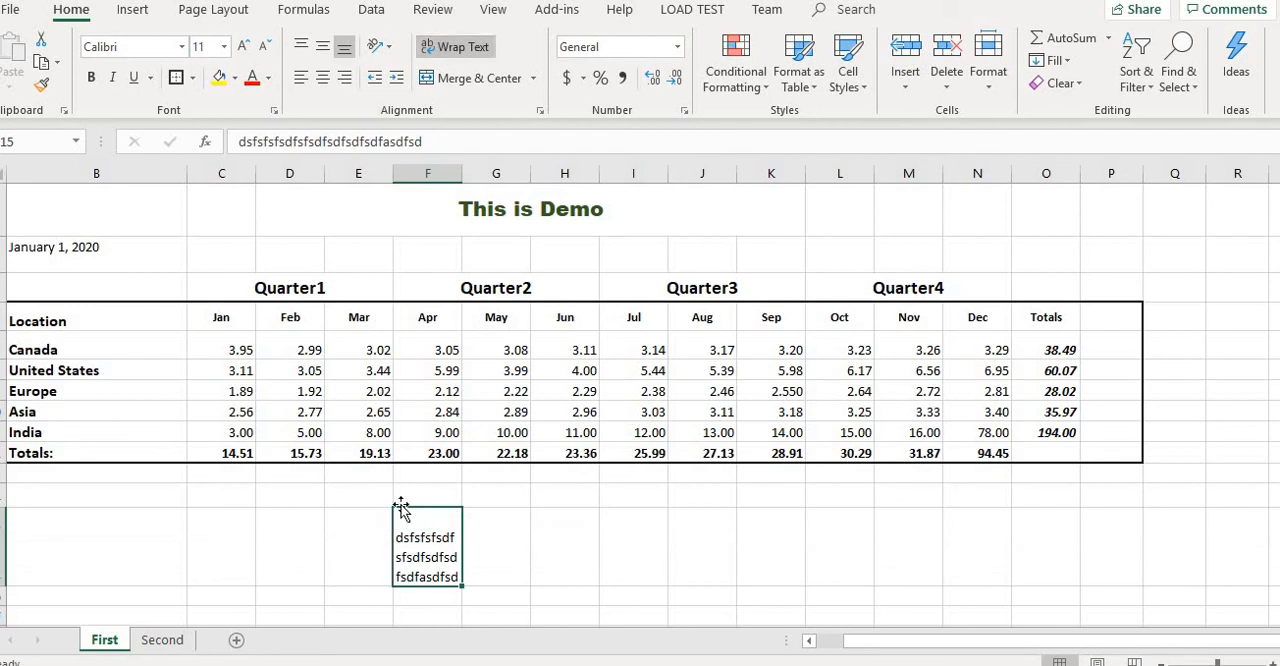
left_click(470, 562)
left_click(427, 521)
- Review the font settings of the empty cell B3 beside the title
left_click(143, 213)
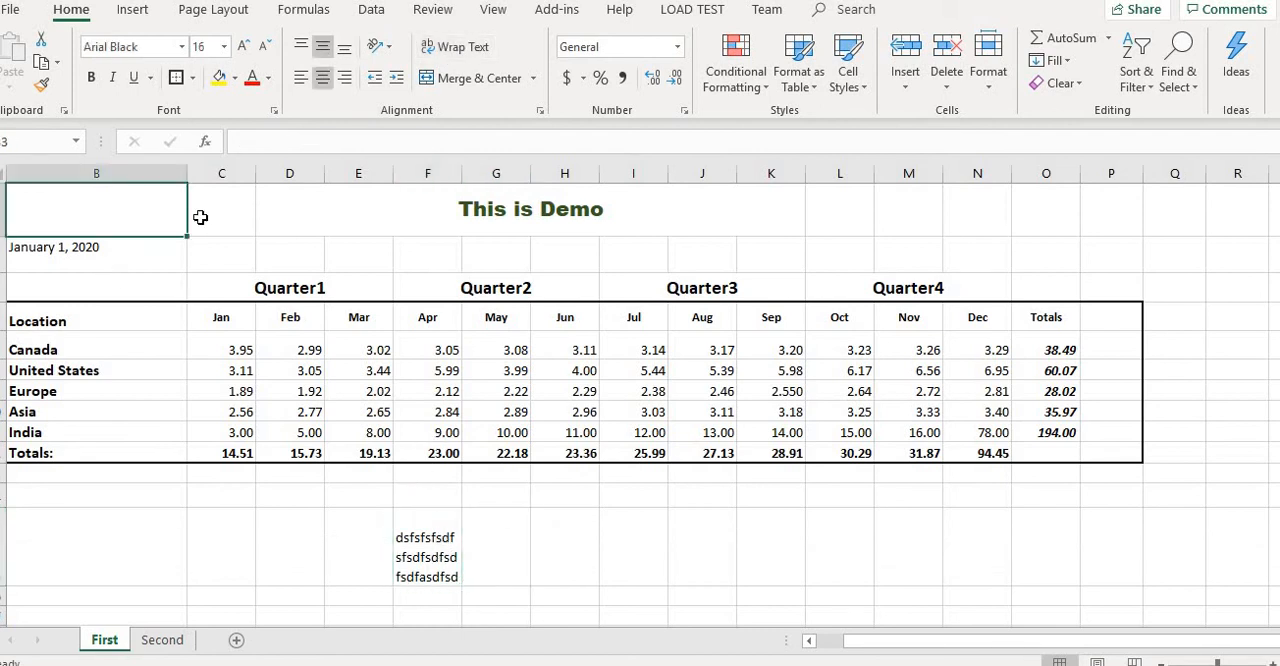
left_click(276, 112)
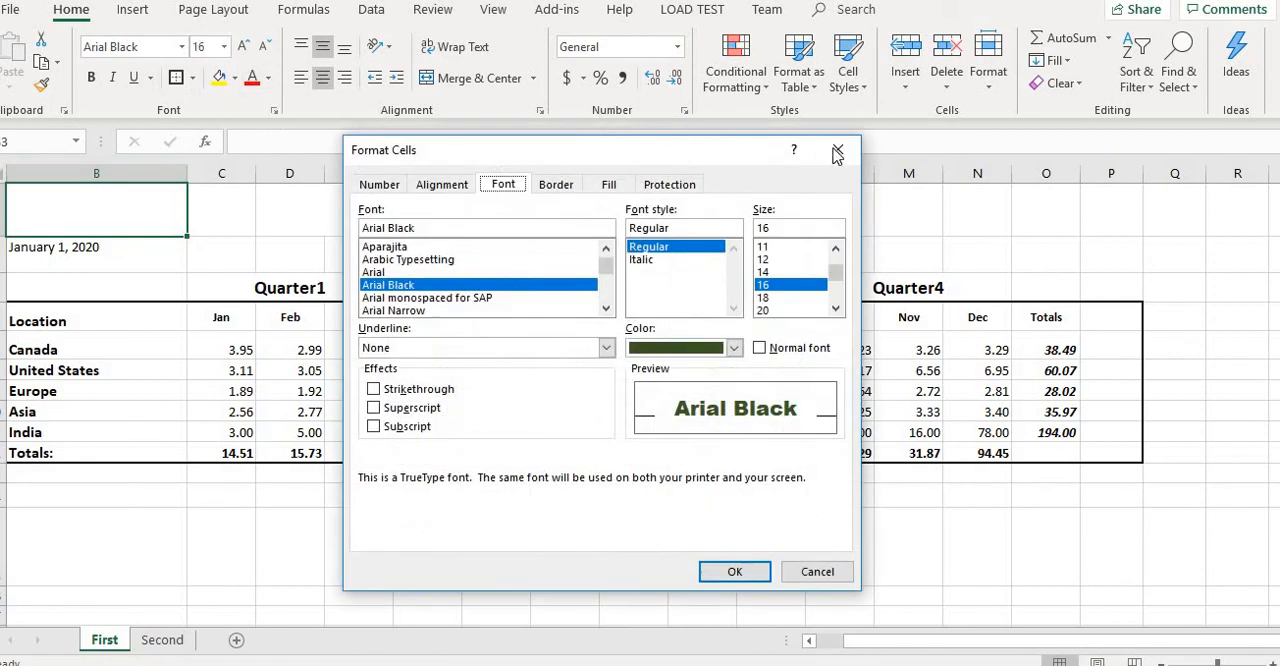
key("Escape")
- Examine the illustration types and the gallery of shapes that can be inserted into the sheet
left_click(132, 9)
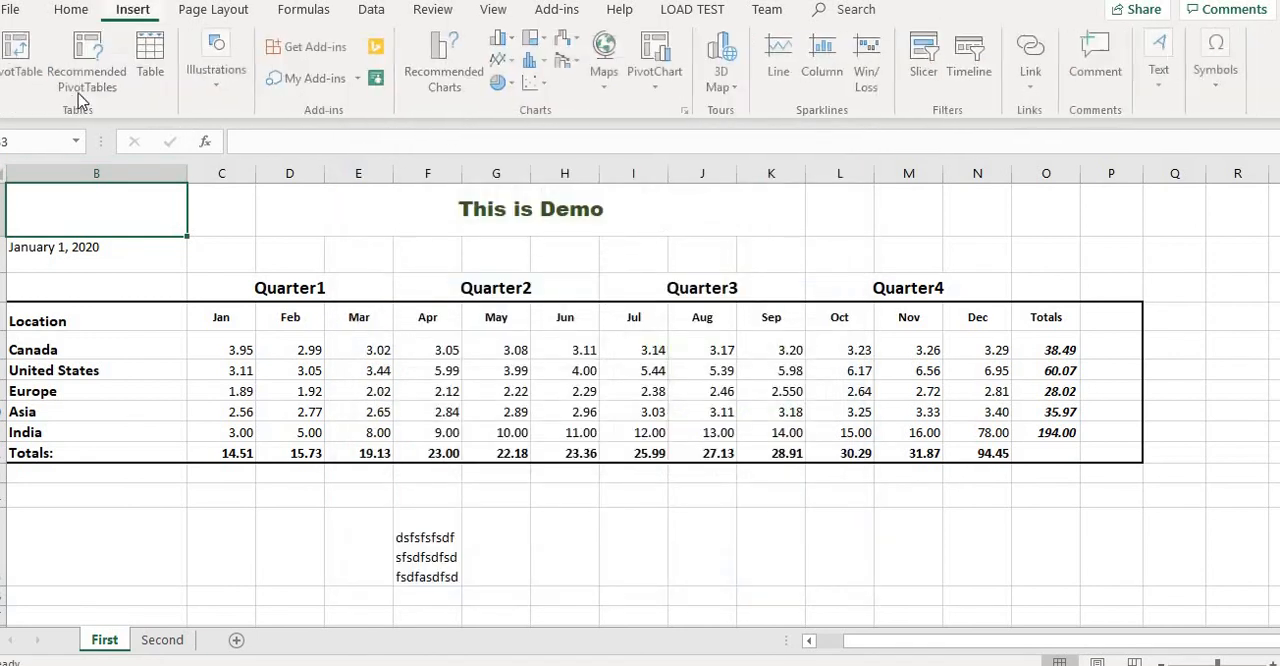
left_click(228, 100)
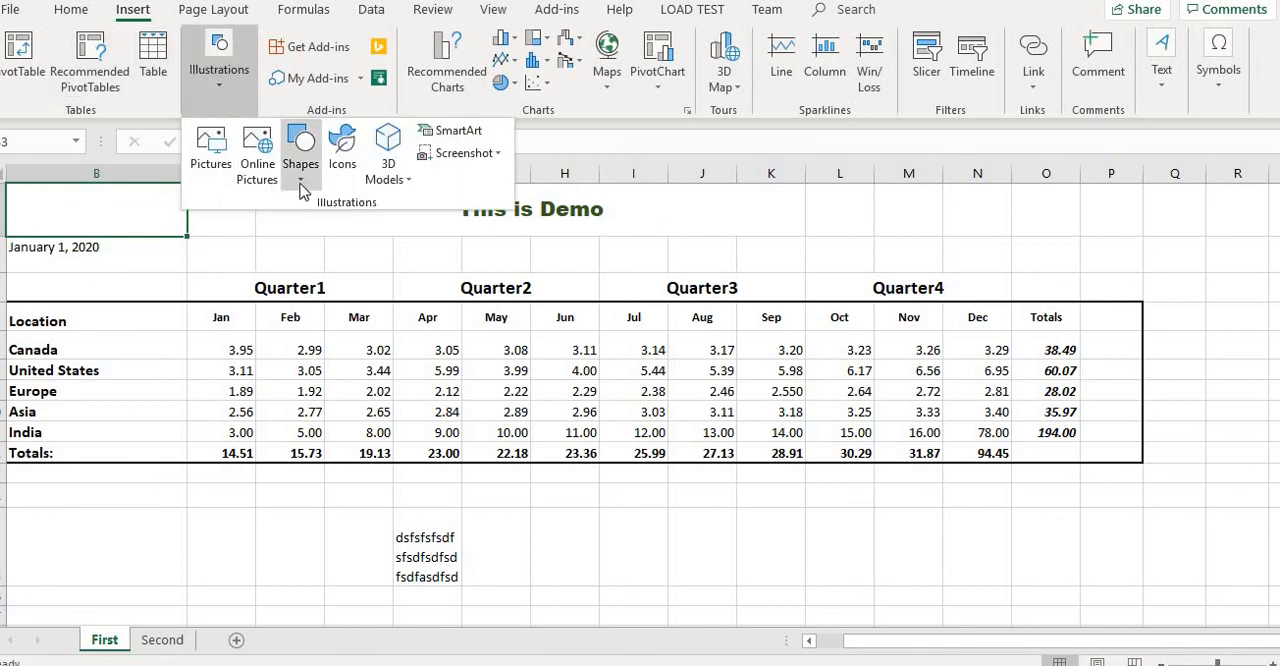
left_click(302, 182)
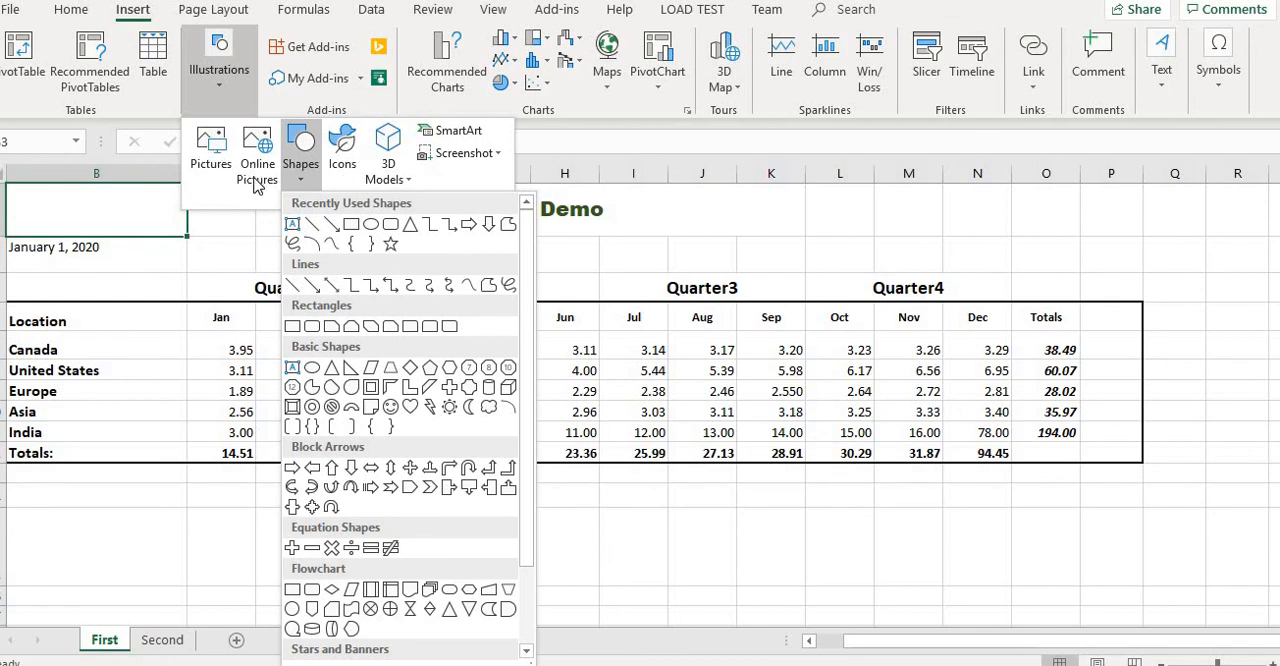
left_click(742, 538)
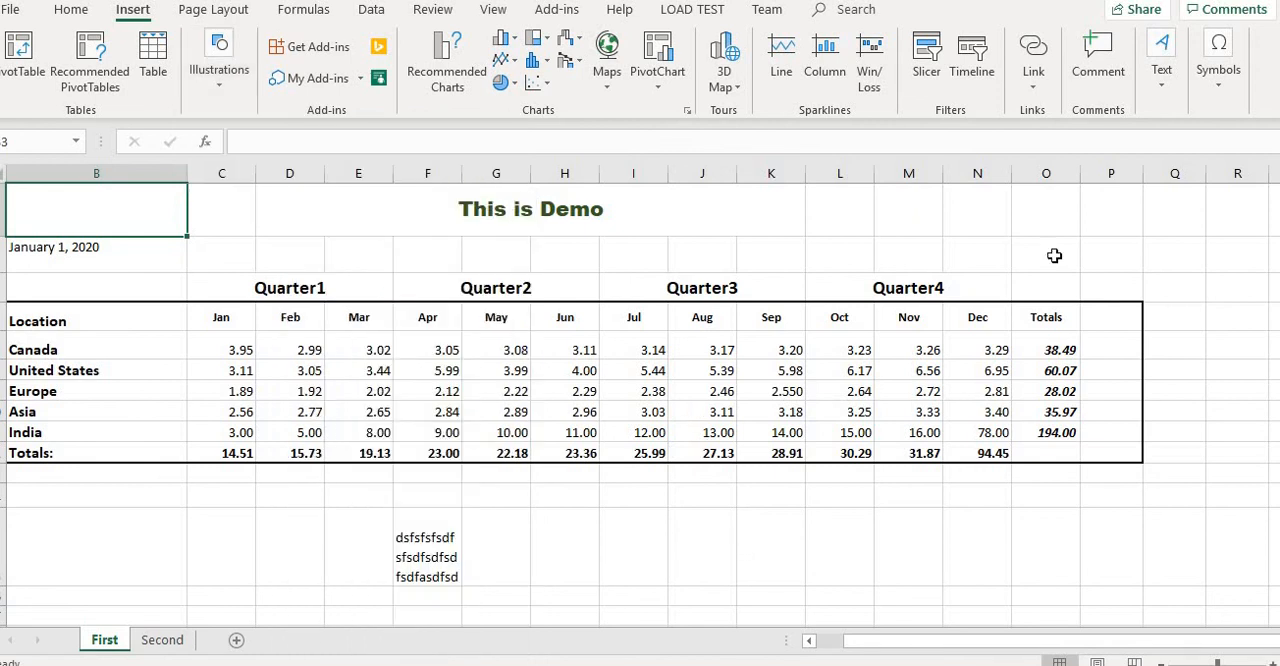
left_click(959, 261)
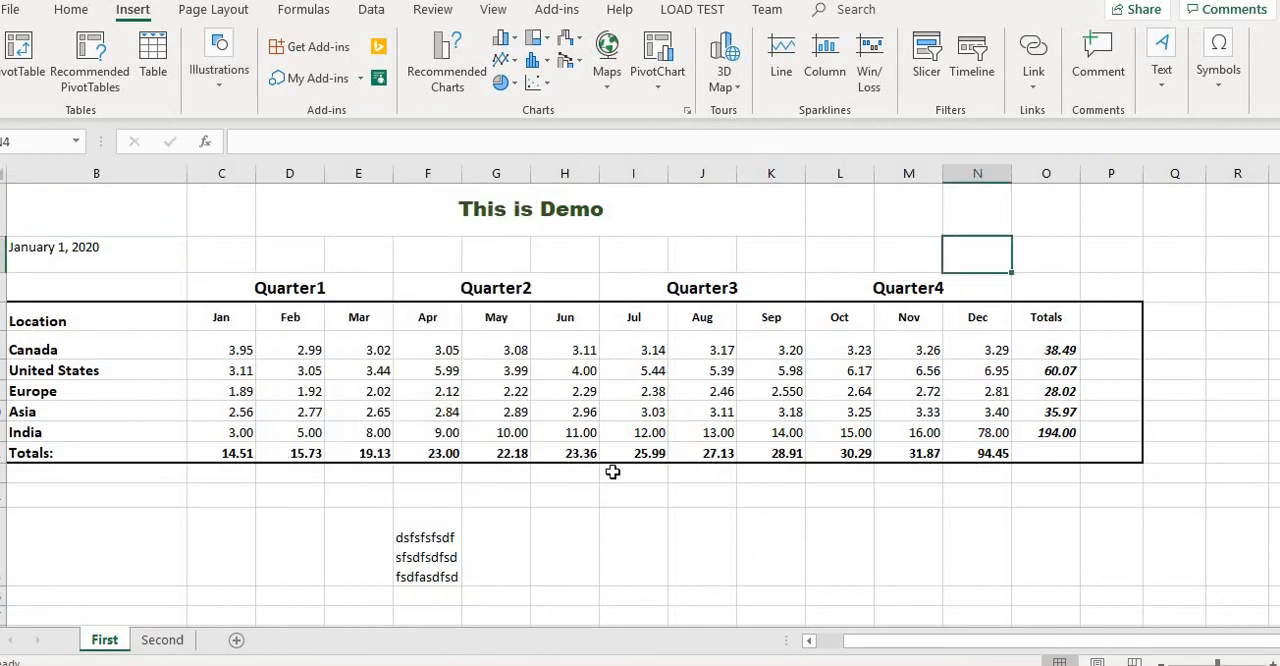
left_click(629, 516)
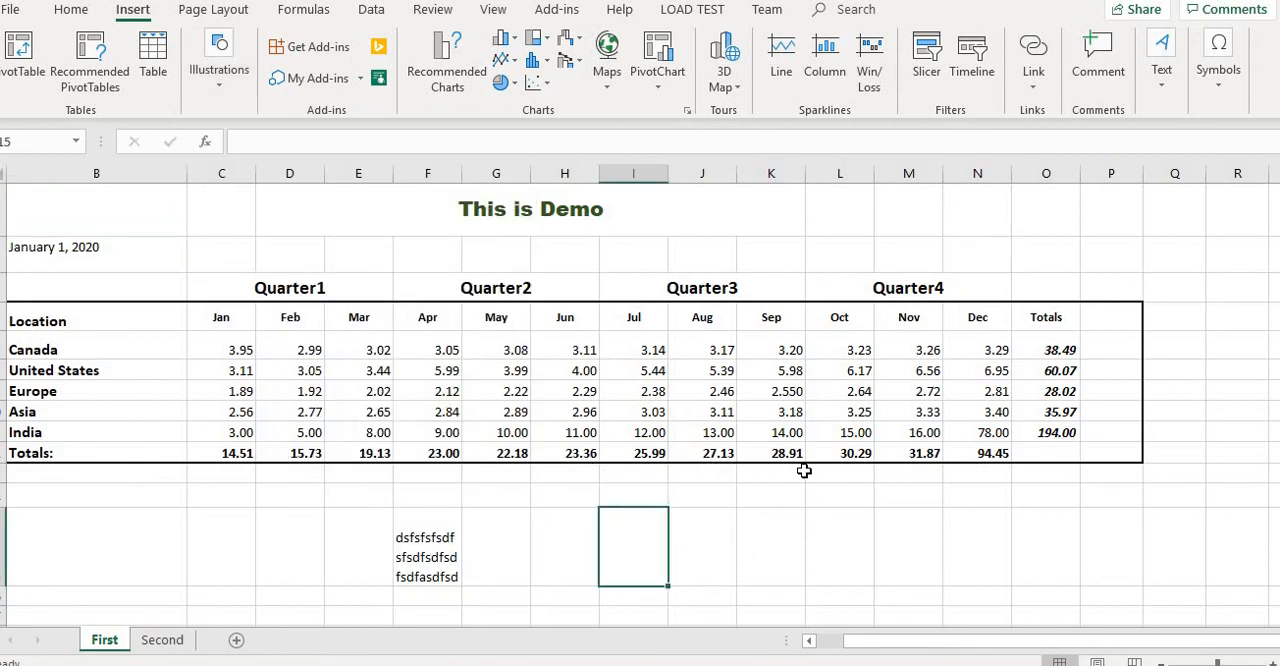